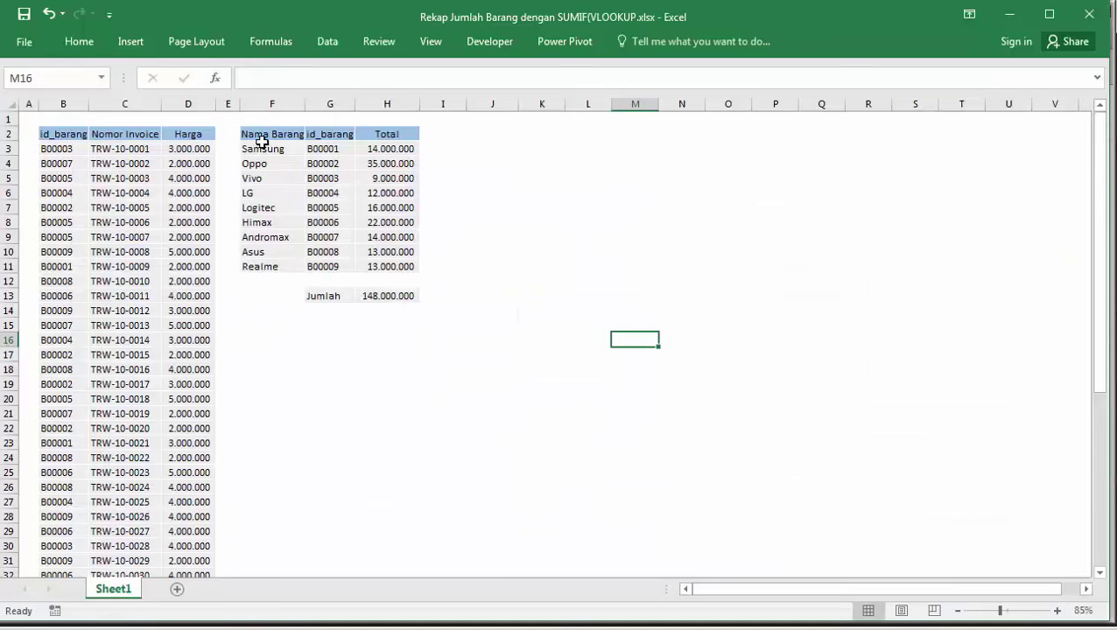
Copy the Nama Barang, id_barang and Total table (F2:H11) from Excel and switch to Google Sheets
{"action": "mouse_move", "coordinate": [261, 139]}
{"action": "left_mouse_down"}
{"action": "mouse_move", "coordinate": [289, 154]}
{"action": "mouse_move", "coordinate": [385, 266]}
{"action": "left_mouse_up"}
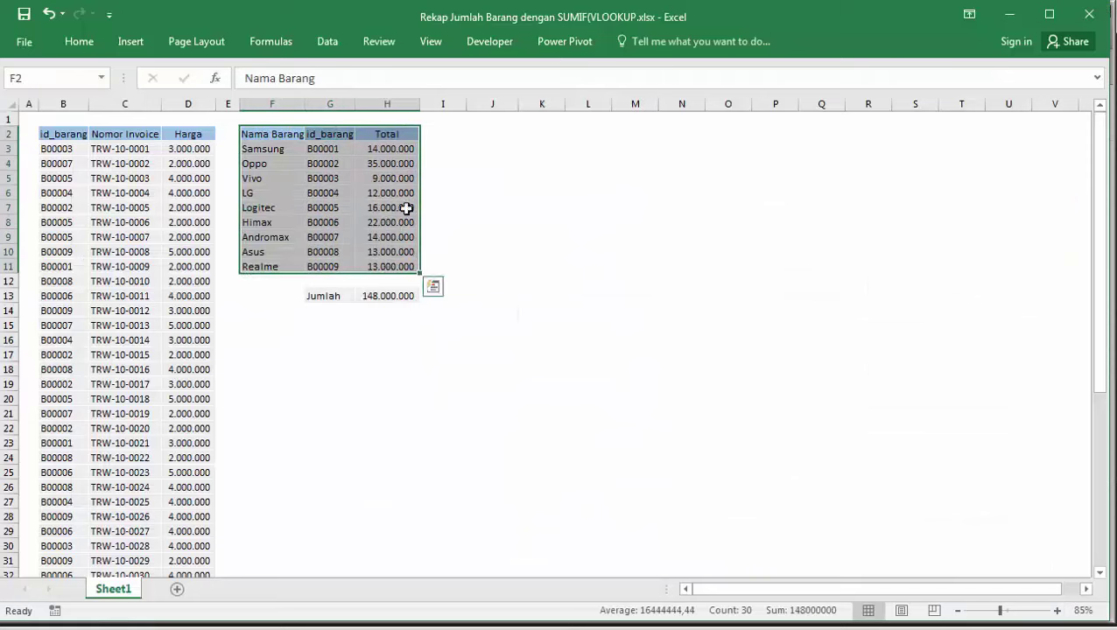
{"action": "key", "text": "ctrl+c"}
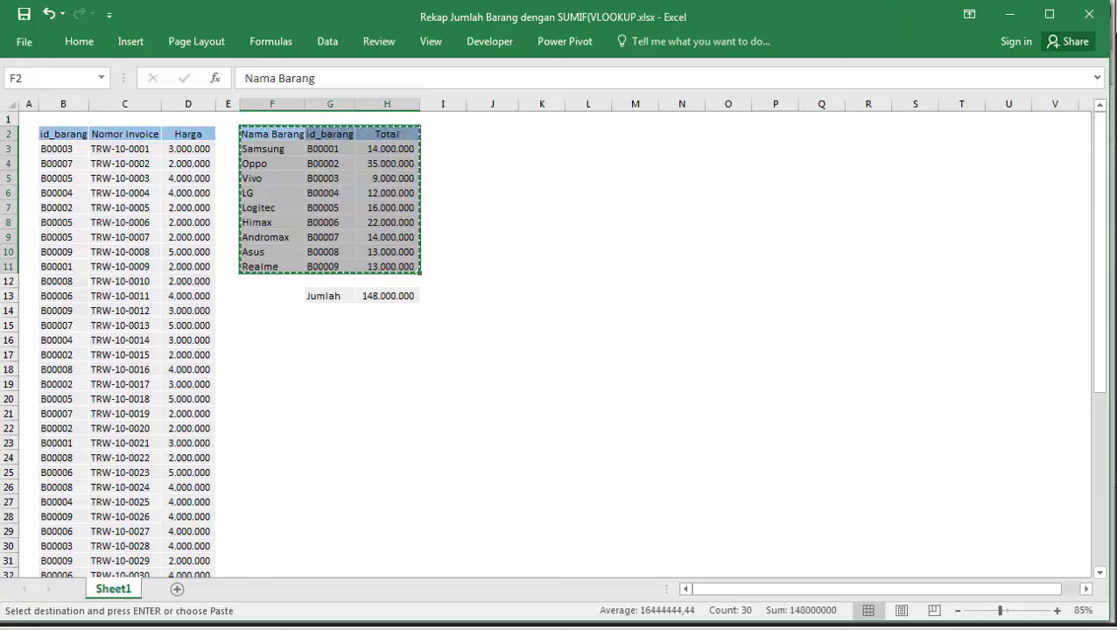
{"action": "key", "text": "alt+Tab"}
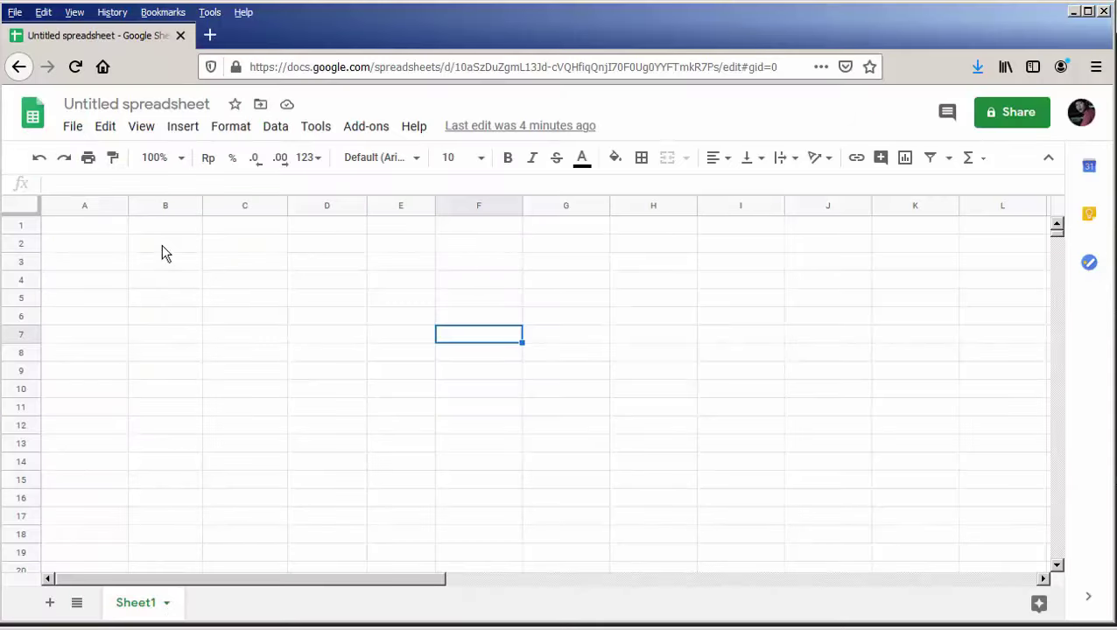
Paste the copied sales table into Google Sheets starting at cell B2
{"action": "left_click", "coordinate": [165, 245]}
{"action": "key", "text": "ctrl+v"}
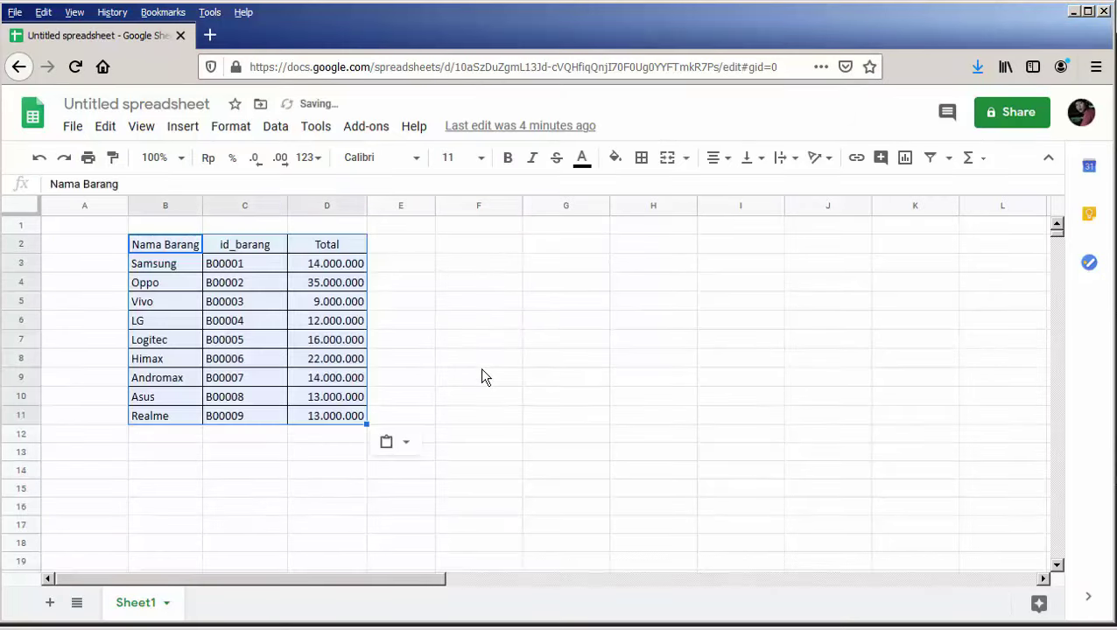
{"action": "left_click", "coordinate": [482, 367]}
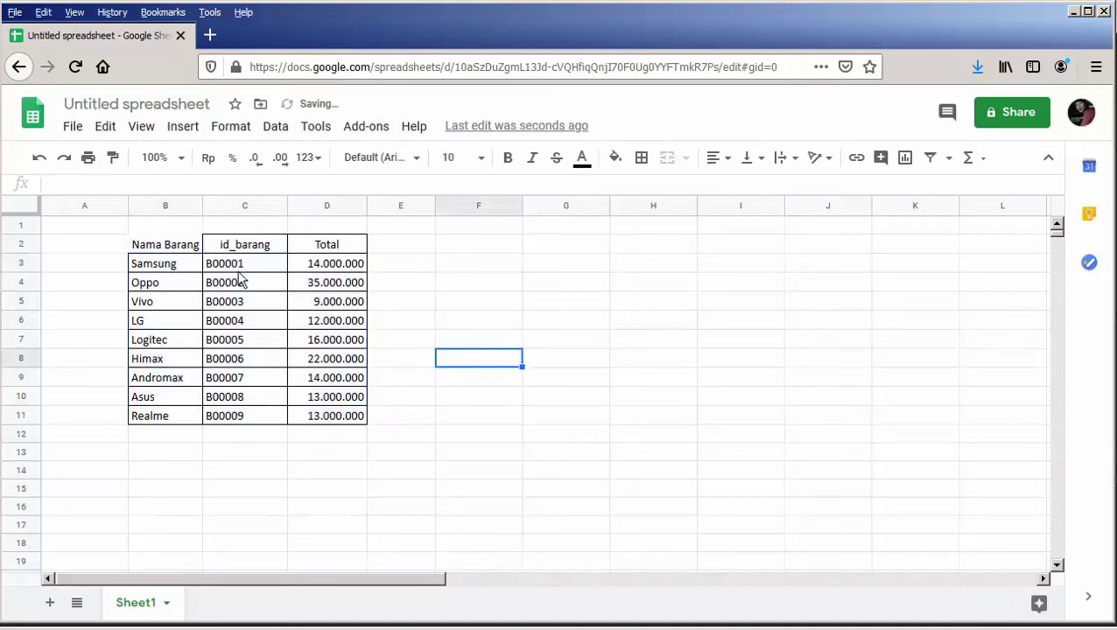
{"action": "left_click_drag", "start_coordinate": [172, 251], "coordinate": [350, 265]}
{"action": "left_click", "coordinate": [444, 320]}
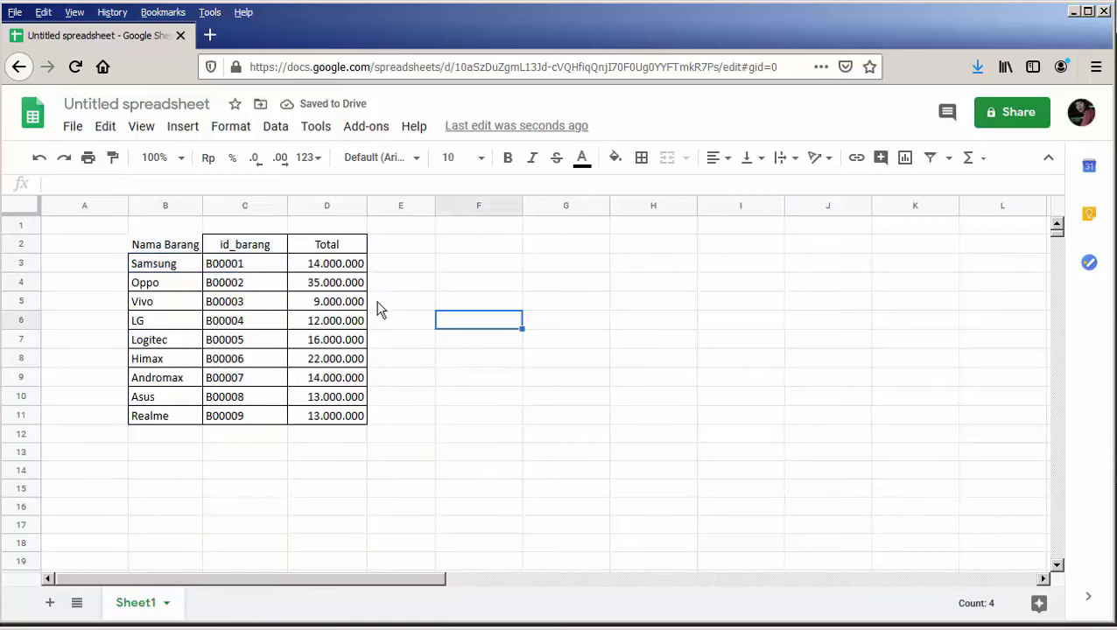
Apply borders to every cell of the table B2:D11
{"action": "left_click_drag", "start_coordinate": [179, 248], "coordinate": [341, 420]}
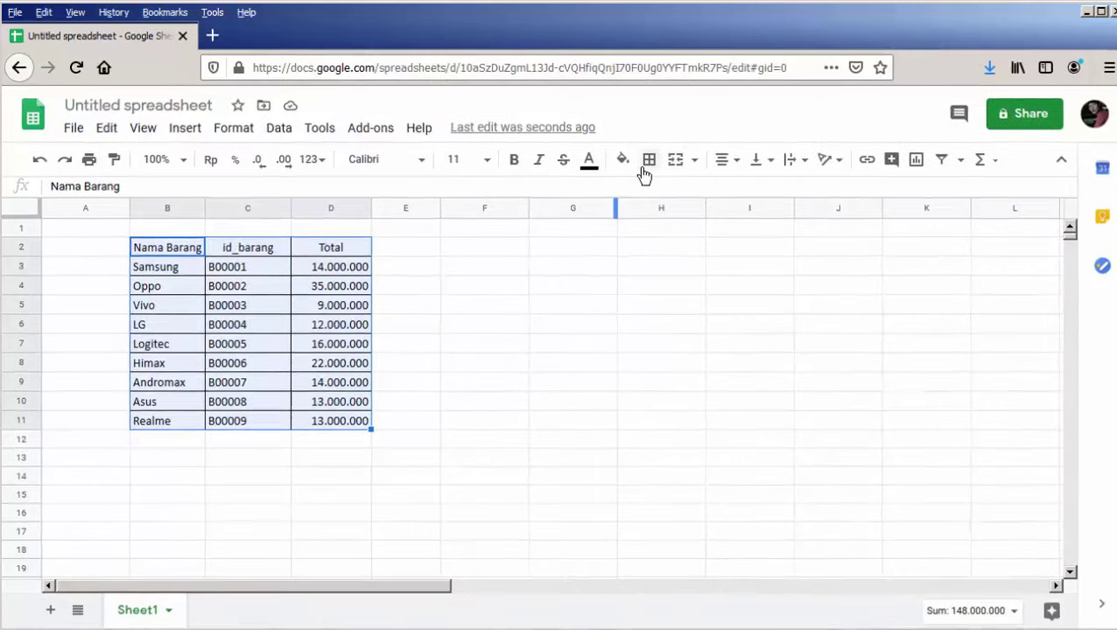
{"action": "left_click", "coordinate": [662, 166]}
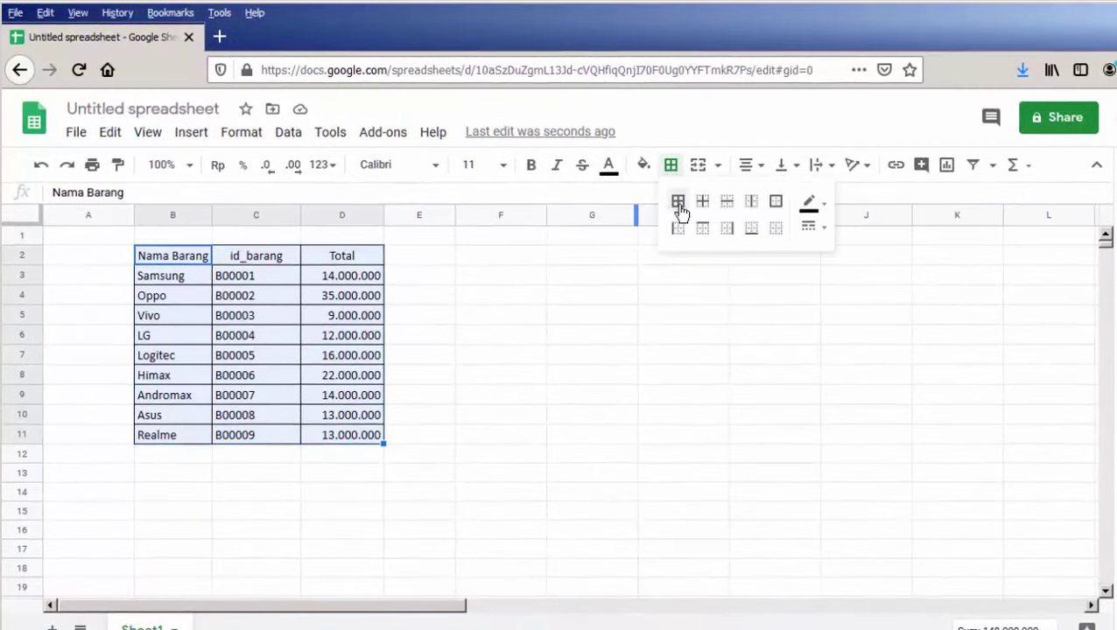
{"action": "left_click", "coordinate": [679, 207]}
{"action": "left_click", "coordinate": [497, 359]}
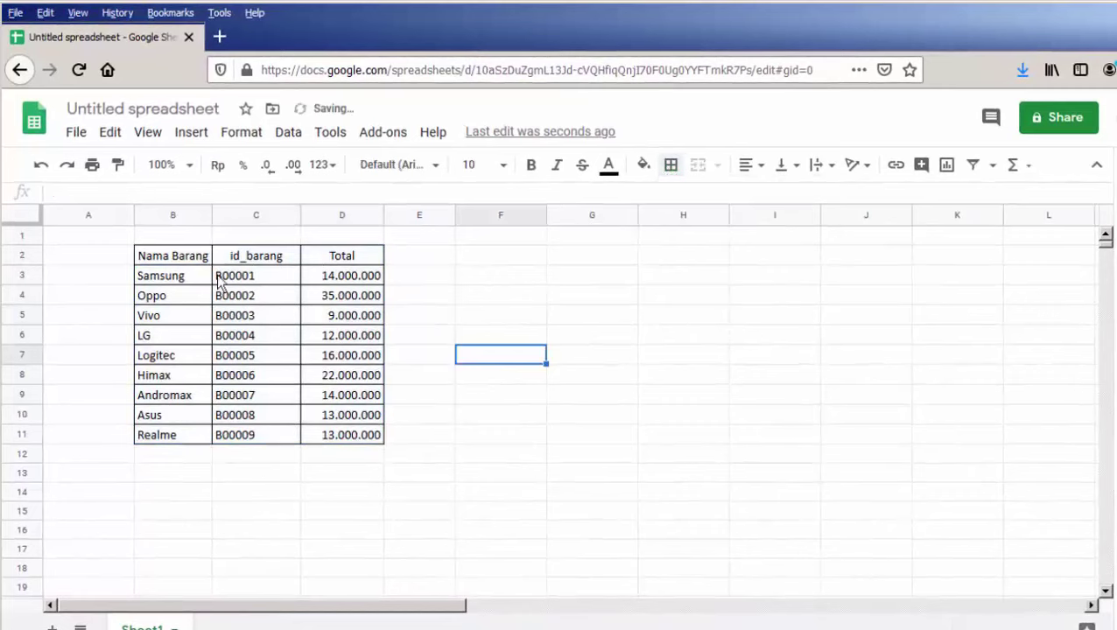
Change all borders of B2:D11 to a dotted line style
{"action": "left_click_drag", "start_coordinate": [182, 260], "coordinate": [362, 432]}
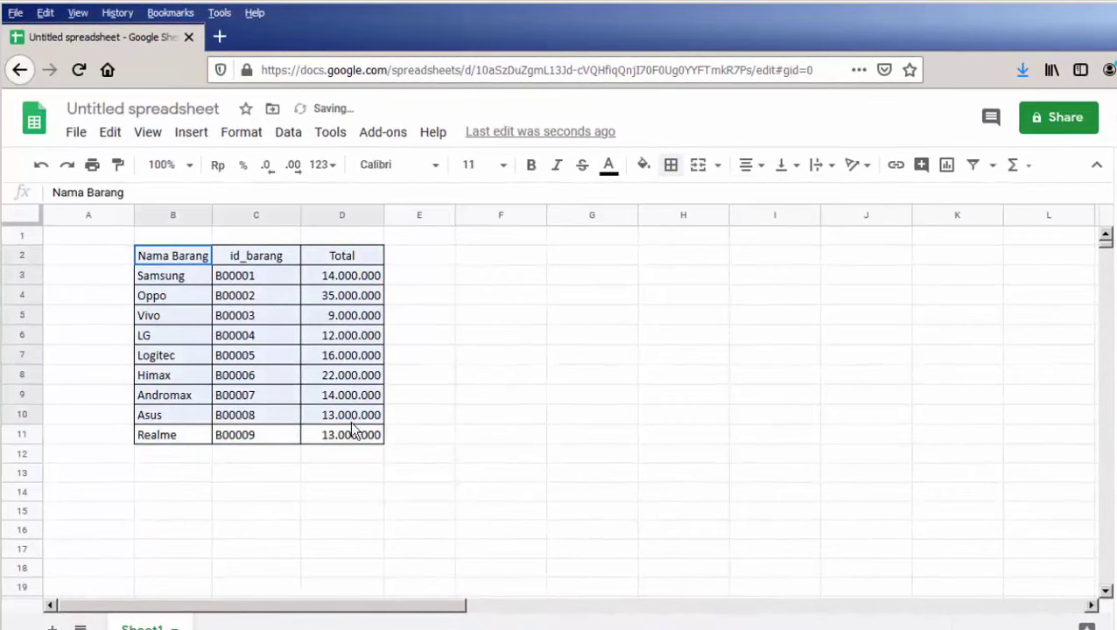
{"action": "left_click", "coordinate": [671, 166]}
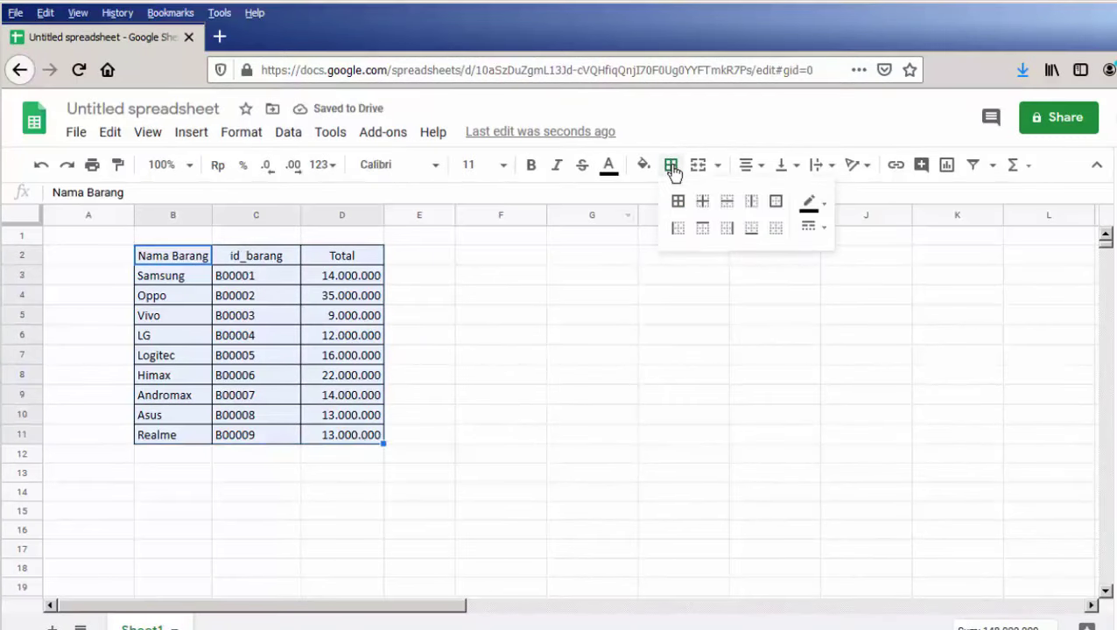
{"action": "left_click", "coordinate": [808, 231]}
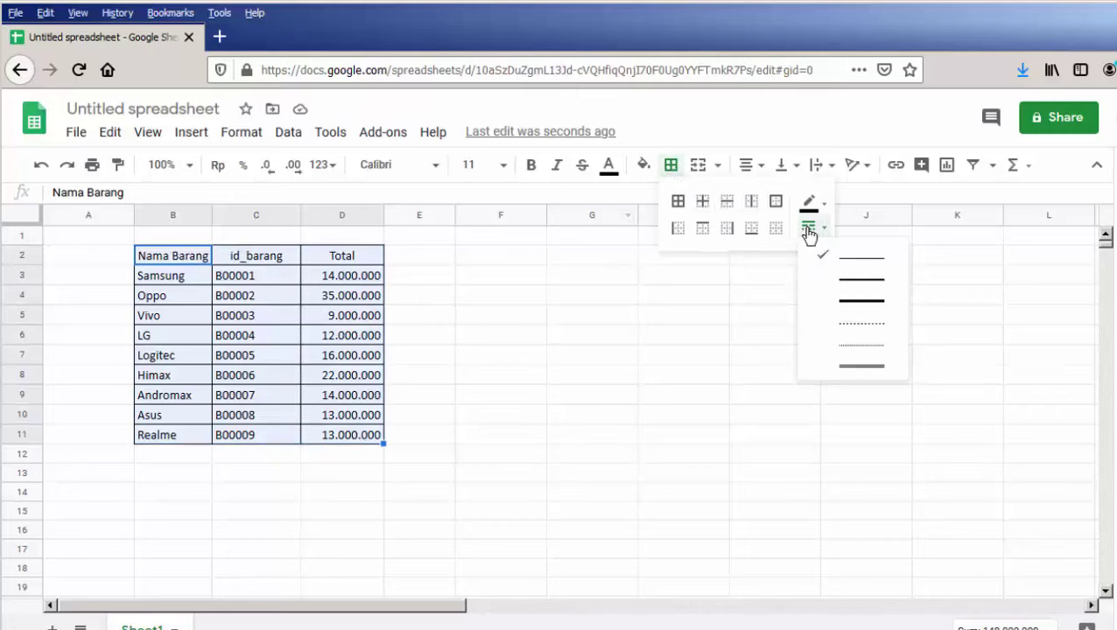
{"action": "left_click", "coordinate": [862, 346]}
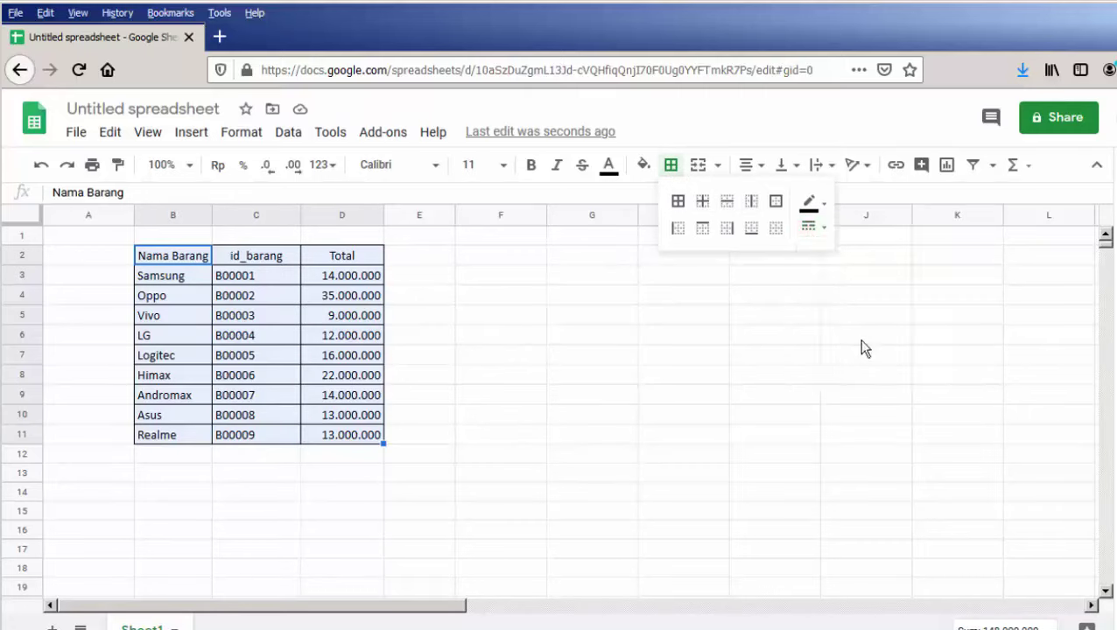
{"action": "left_click", "coordinate": [677, 201]}
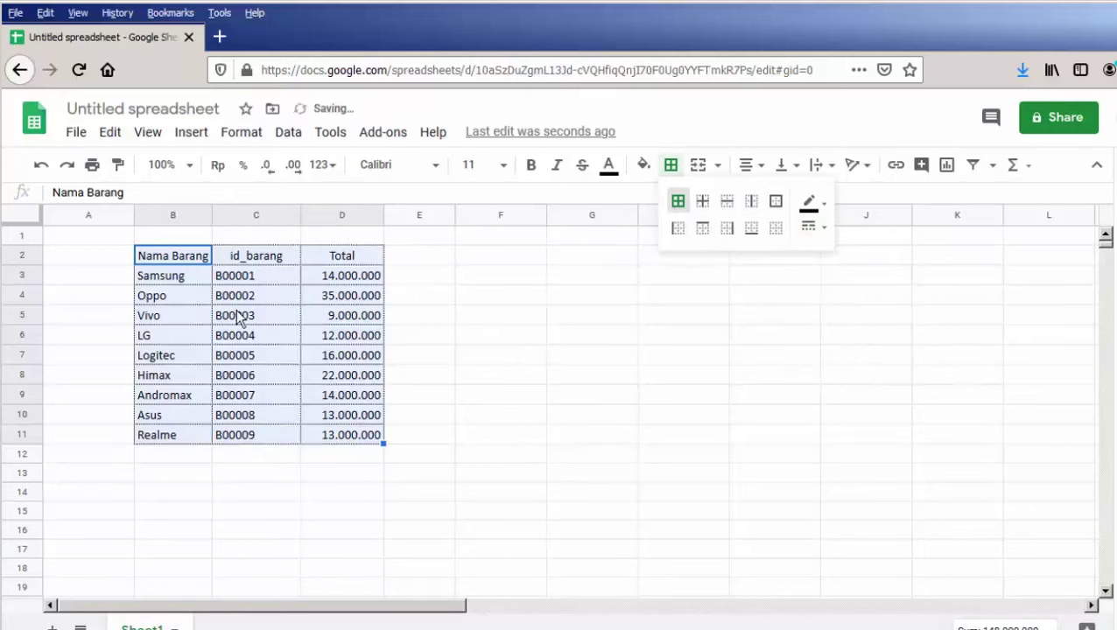
{"action": "left_click", "coordinate": [488, 355]}
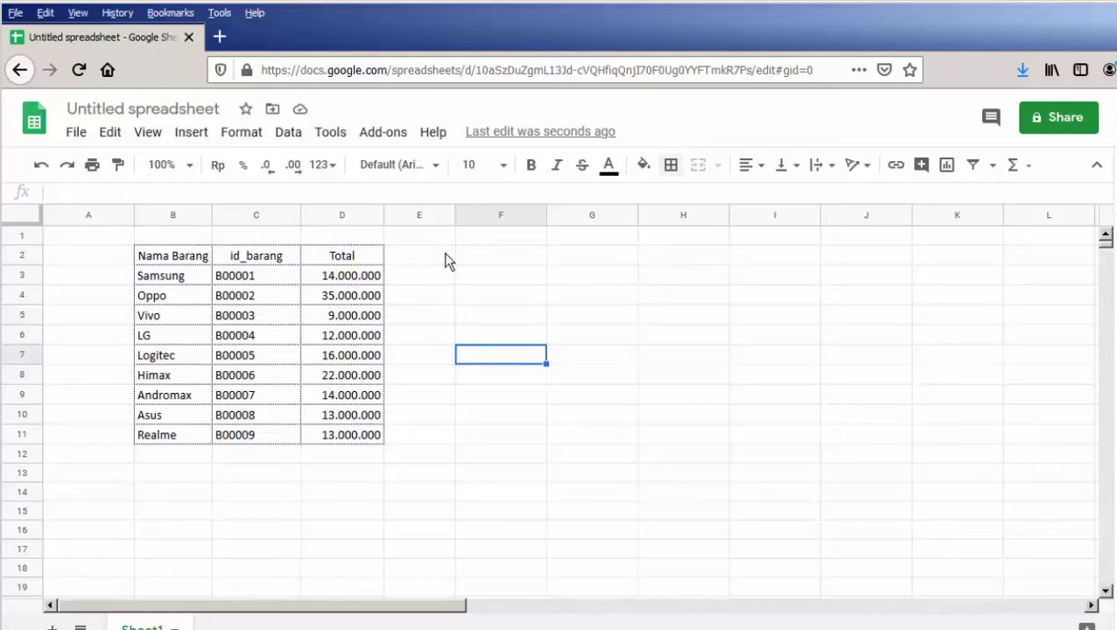
Insert a new chart and position it to the right of the sales table
{"action": "left_click", "coordinate": [192, 133]}
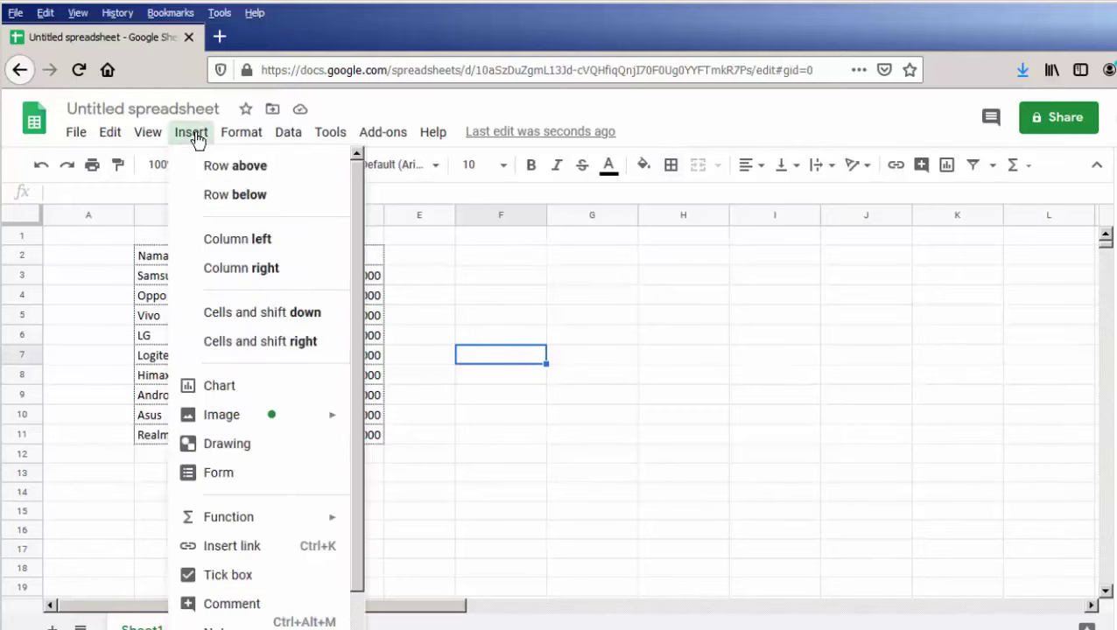
{"action": "left_click", "coordinate": [229, 388]}
{"action": "left_click_drag", "start_coordinate": [221, 289], "coordinate": [464, 299]}
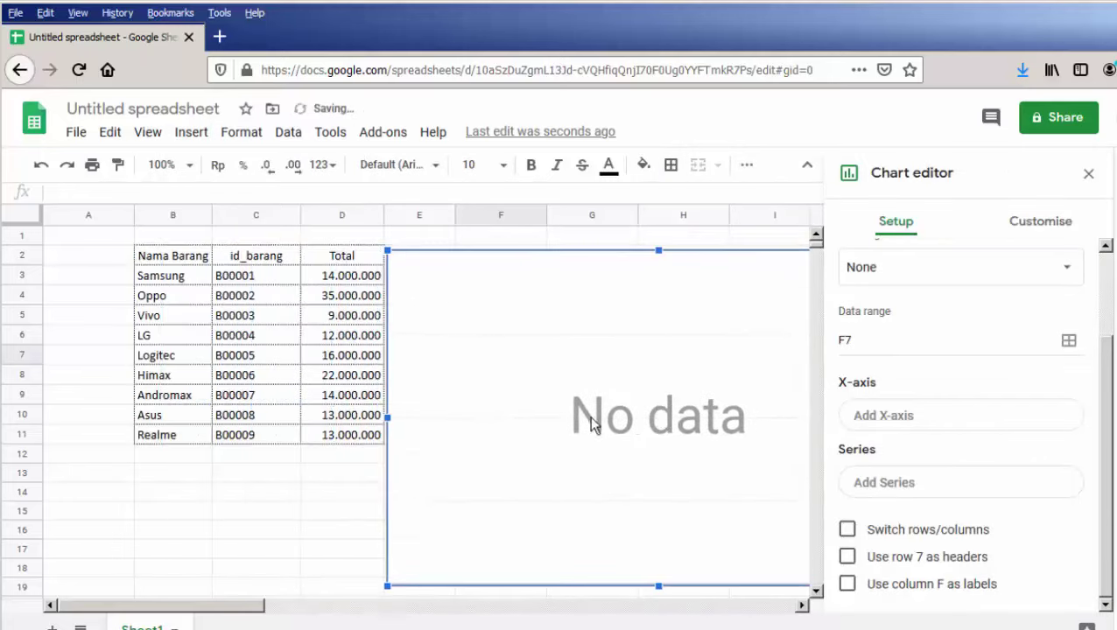
{"action": "left_click_drag", "start_coordinate": [461, 313], "coordinate": [468, 311]}
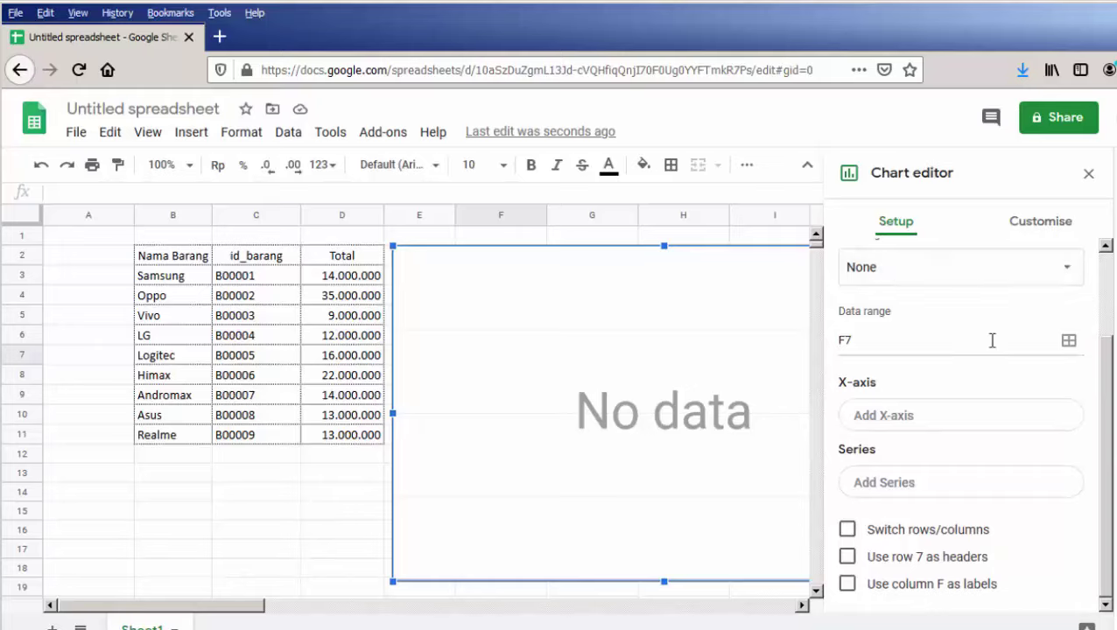
Replace the F7 data range with B3:B11 for names and D3:D11 for totals
{"action": "left_click", "coordinate": [1068, 341]}
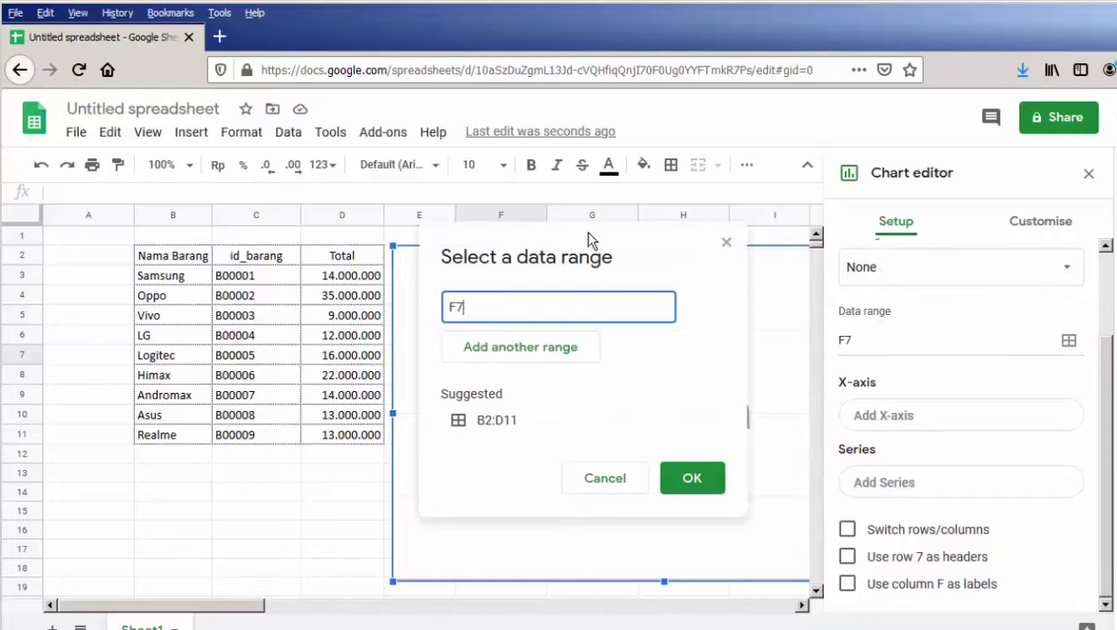
{"action": "left_click_drag", "start_coordinate": [600, 249], "coordinate": [600, 274]}
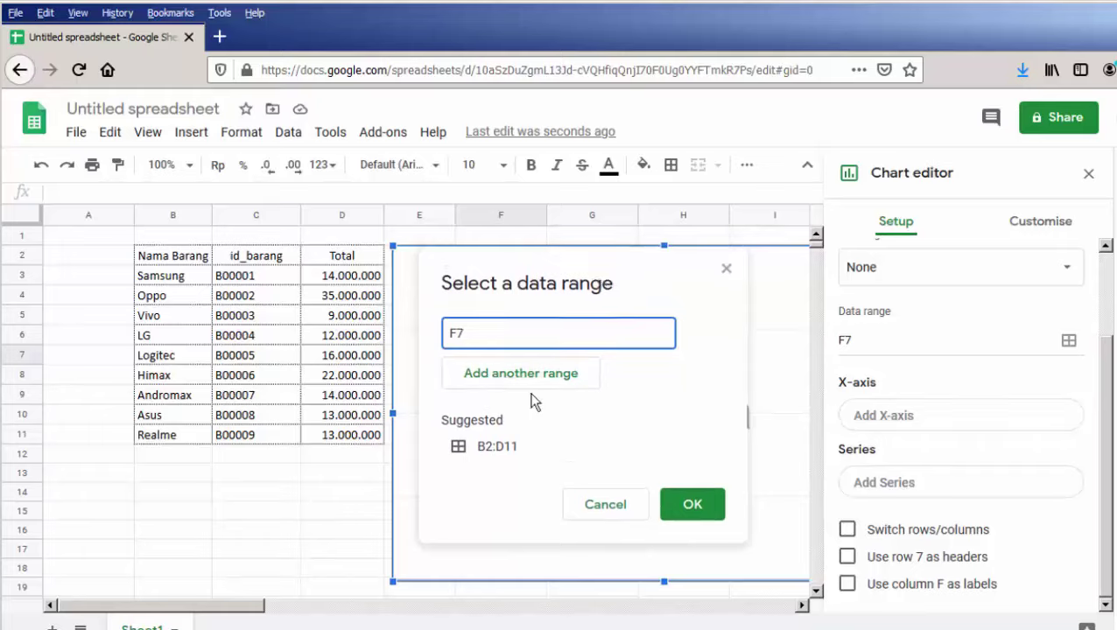
{"action": "double_click", "coordinate": [502, 332]}
{"action": "key", "text": "BackSpace"}
{"action": "left_click_drag", "start_coordinate": [174, 278], "coordinate": [170, 438]}
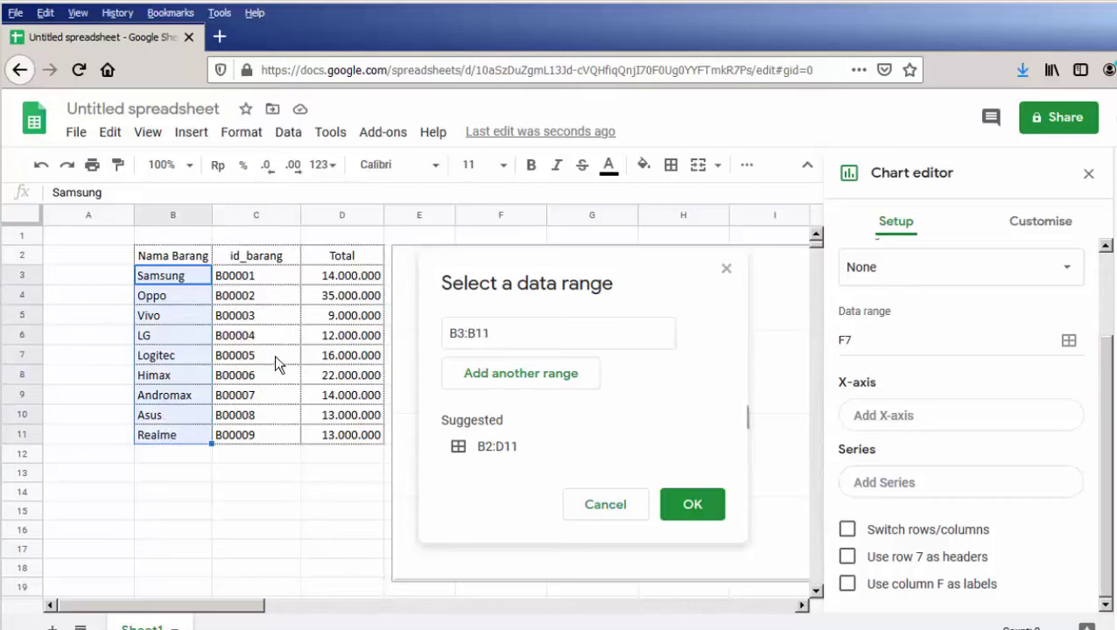
{"action": "left_click_drag", "start_coordinate": [359, 277], "coordinate": [355, 426]}
{"action": "scroll", "coordinate": [182, 352], "scroll_direction": "up", "scroll_amount": 1}
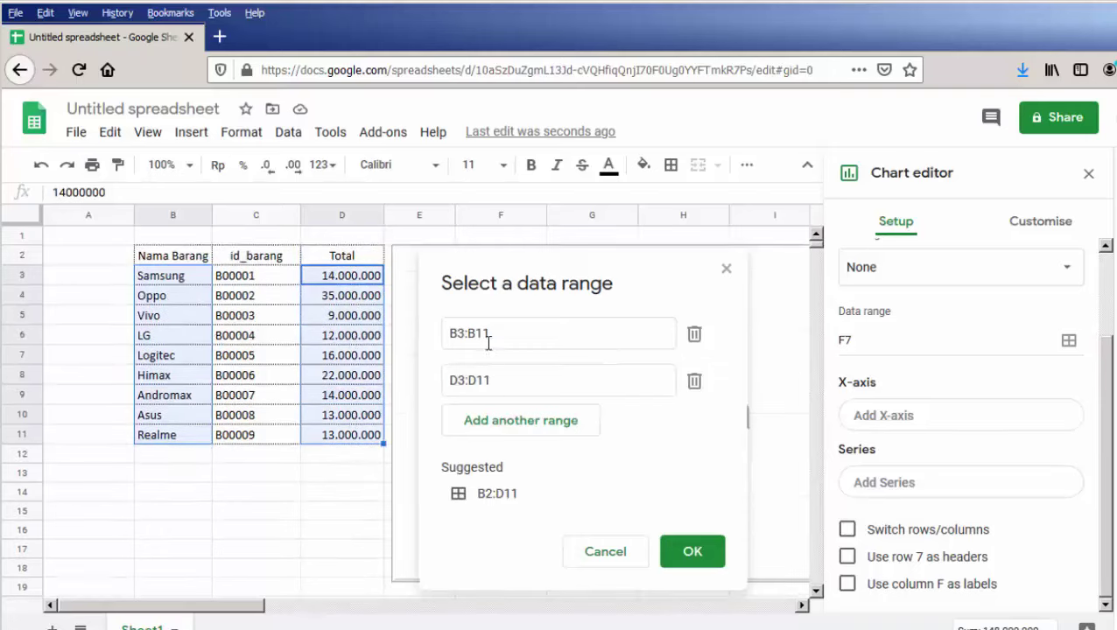
{"action": "left_click", "coordinate": [696, 552]}
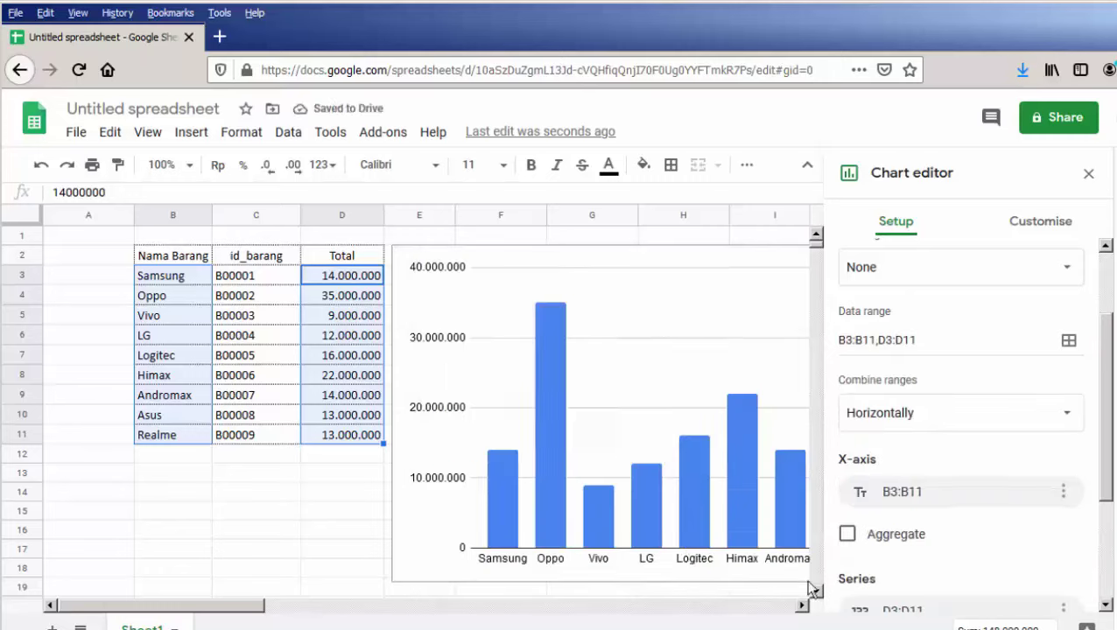
Close the chart editor and reselect the finished column chart beside the table
{"action": "left_click", "coordinate": [346, 507]}
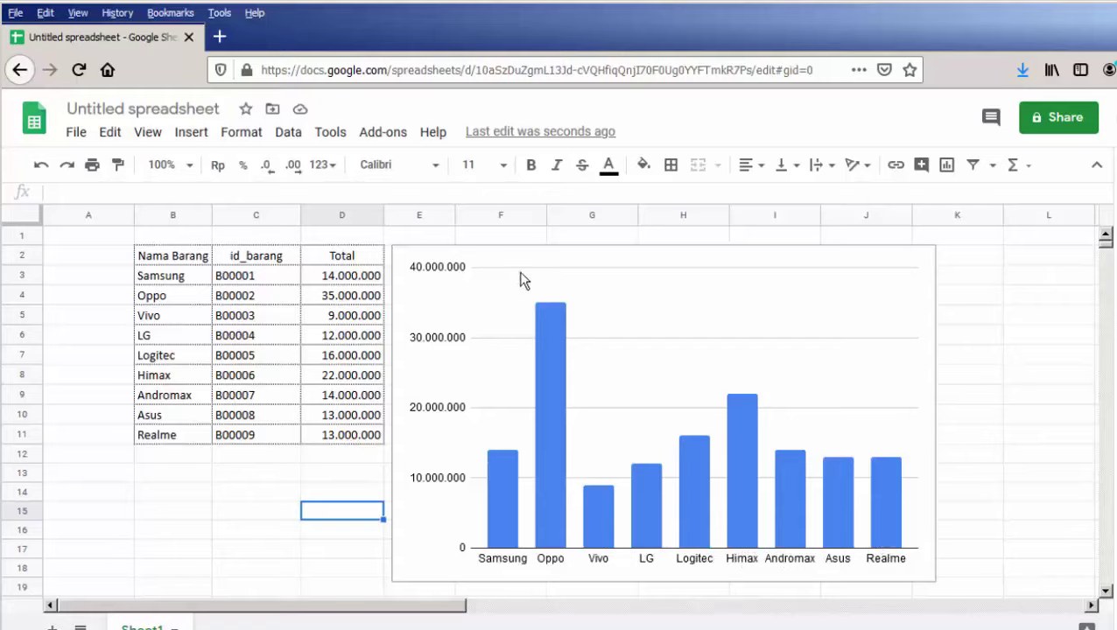
{"action": "left_click", "coordinate": [522, 375]}
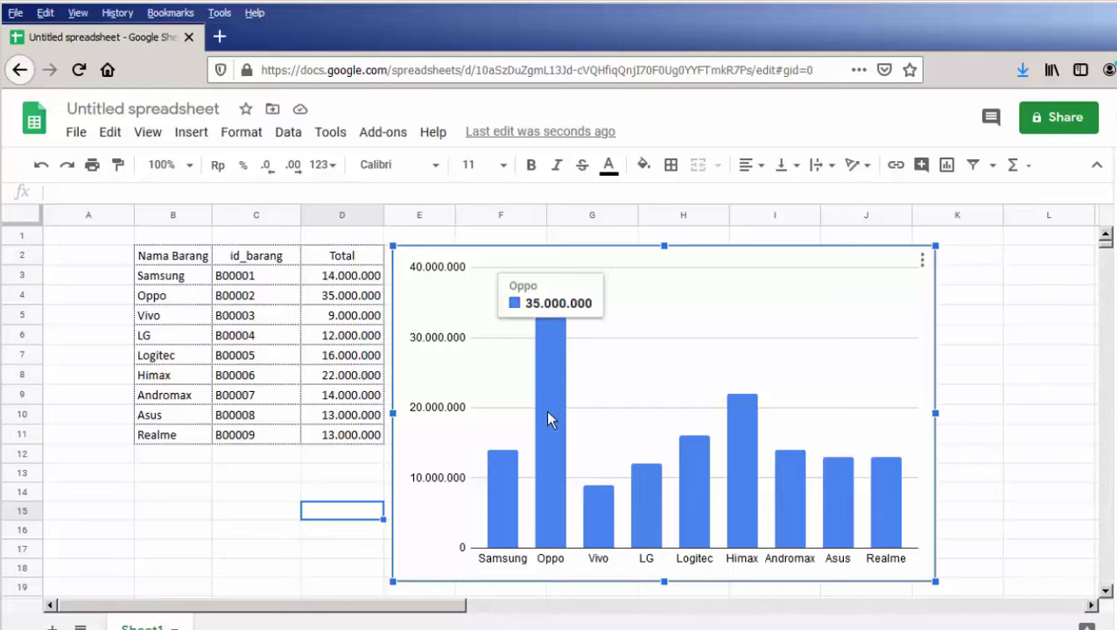
{"action": "mouse_move", "coordinate": [750, 452]}
{"action": "mouse_move", "coordinate": [550, 341]}
{"action": "mouse_move", "coordinate": [595, 539]}
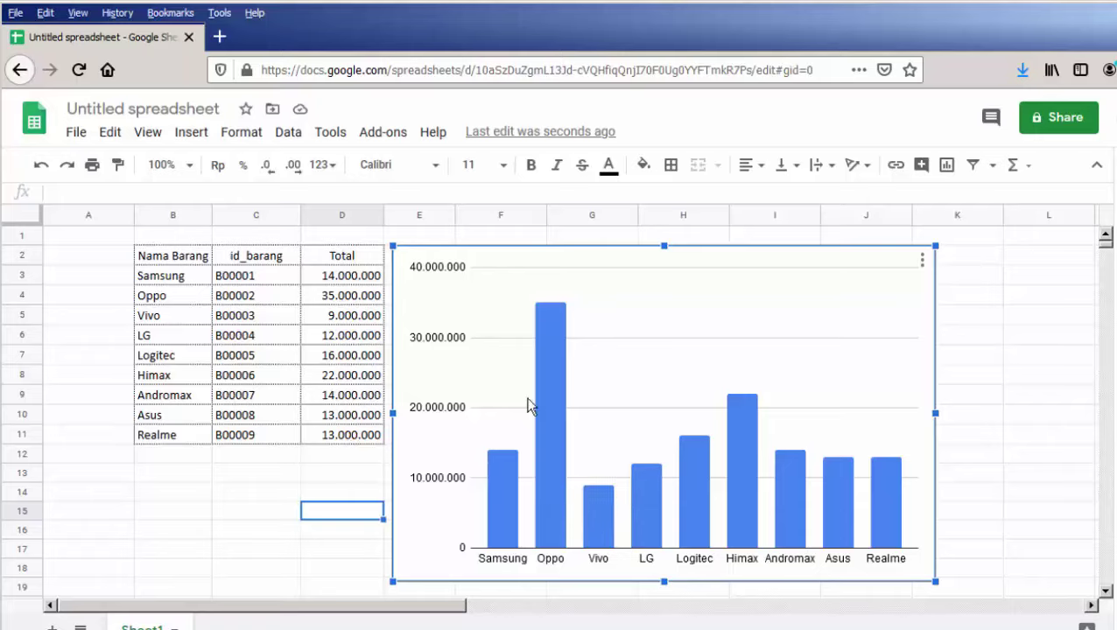
Set the chart's column series colour to red
{"action": "mouse_move", "coordinate": [557, 389]}
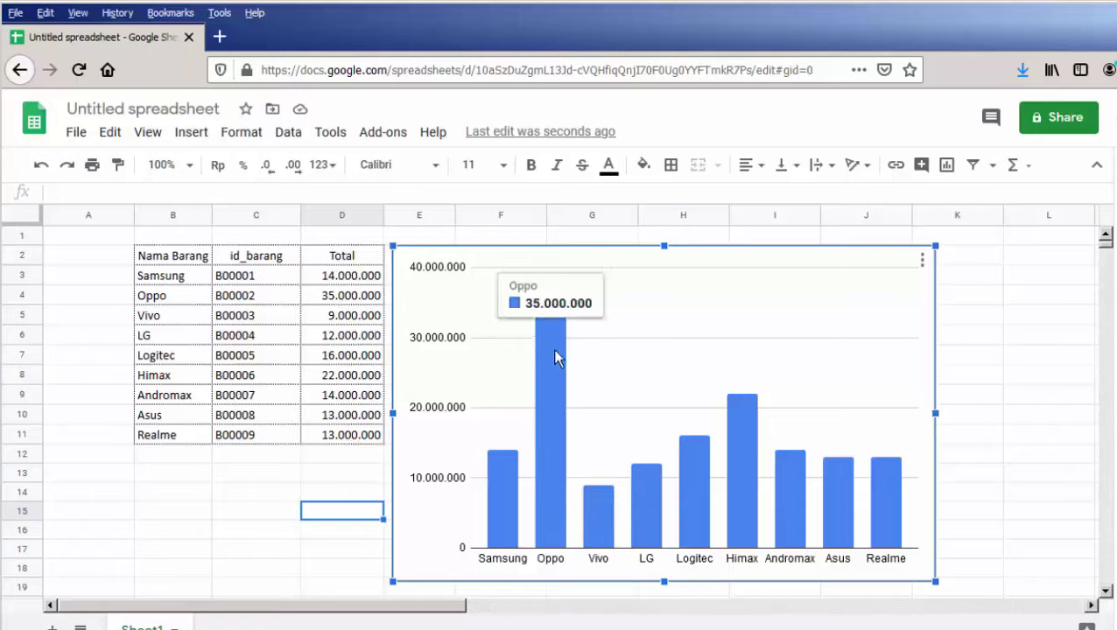
{"action": "double_click", "coordinate": [554, 349]}
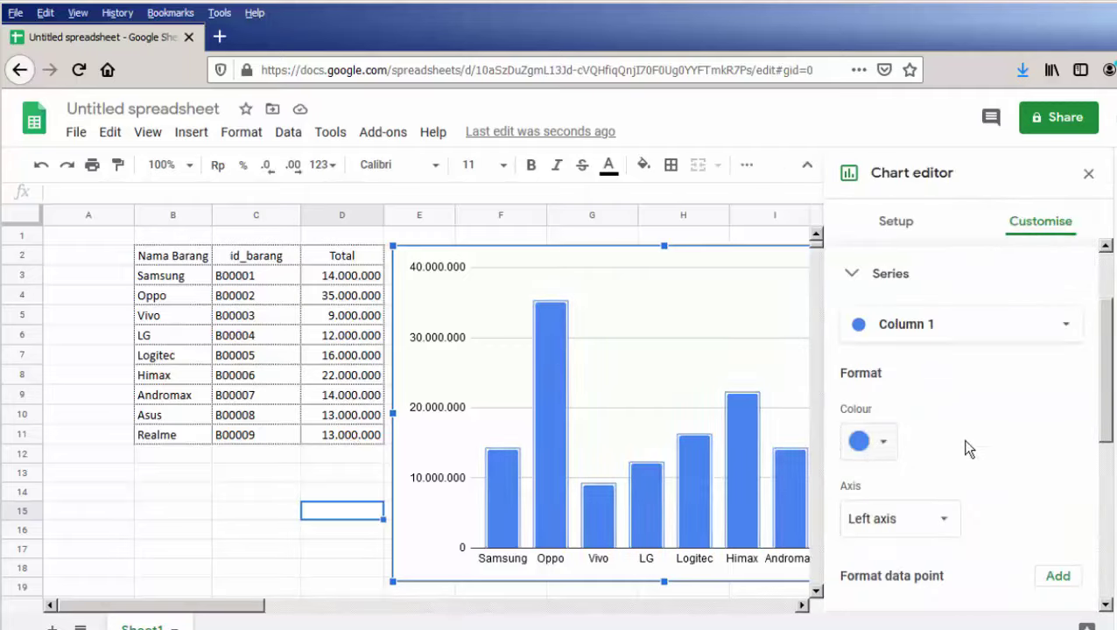
{"action": "scroll", "coordinate": [977, 438], "scroll_direction": "down", "scroll_amount": 3}
{"action": "scroll", "coordinate": [904, 437], "scroll_direction": "up", "scroll_amount": 2}
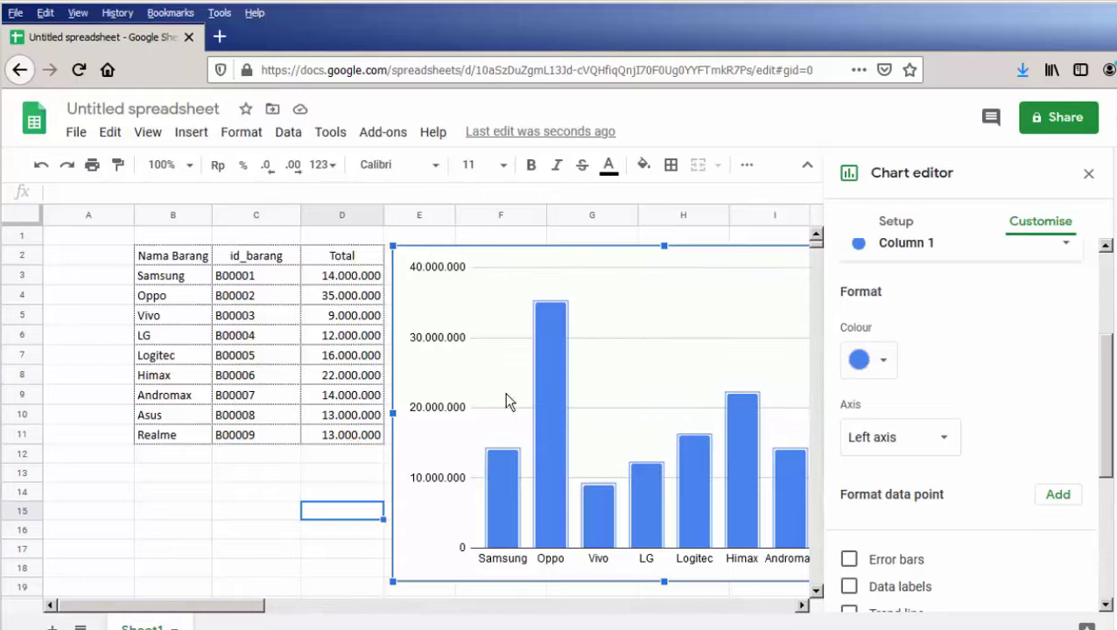
{"action": "left_click", "coordinate": [861, 360]}
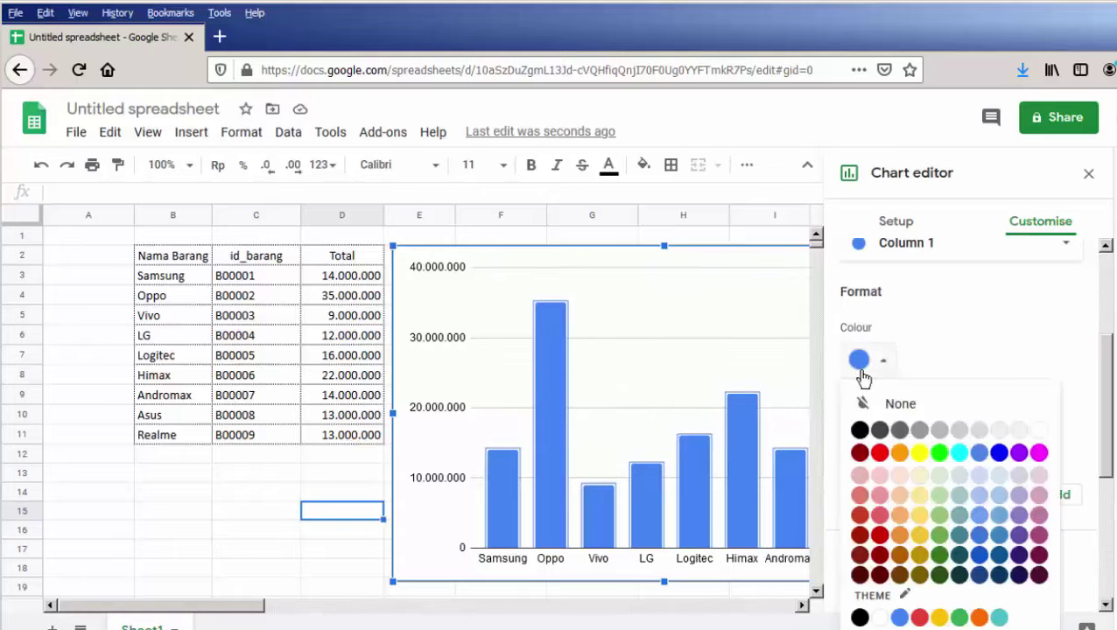
{"action": "left_click", "coordinate": [876, 454]}
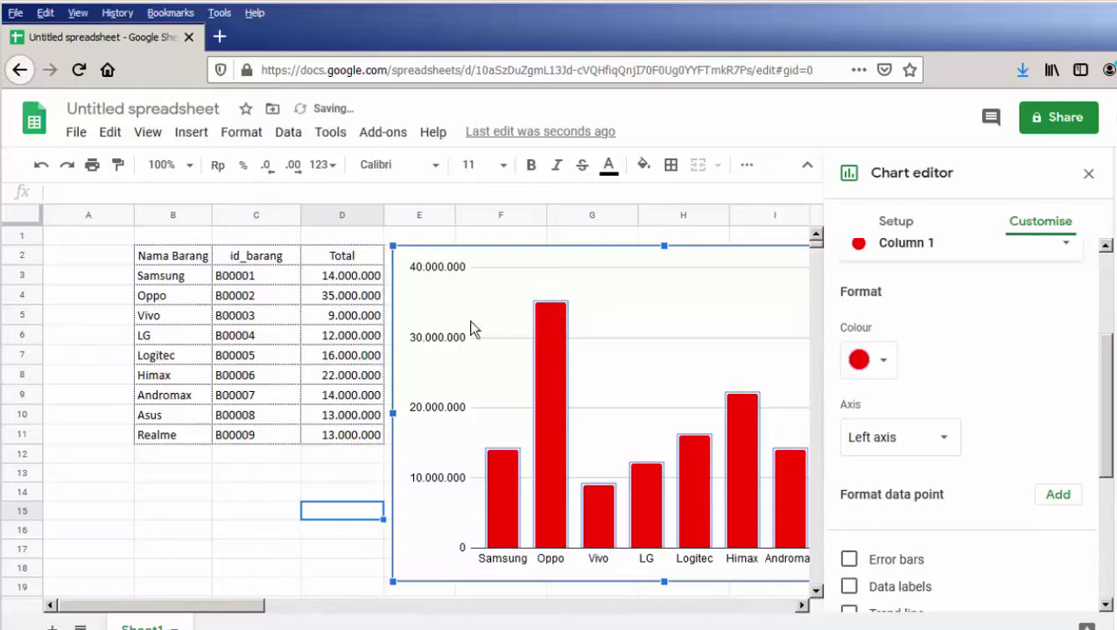
Turn on data labels so each column shows its sales value, e.g. 35.000.000
{"action": "scroll", "coordinate": [1025, 356], "scroll_direction": "down", "scroll_amount": 3}
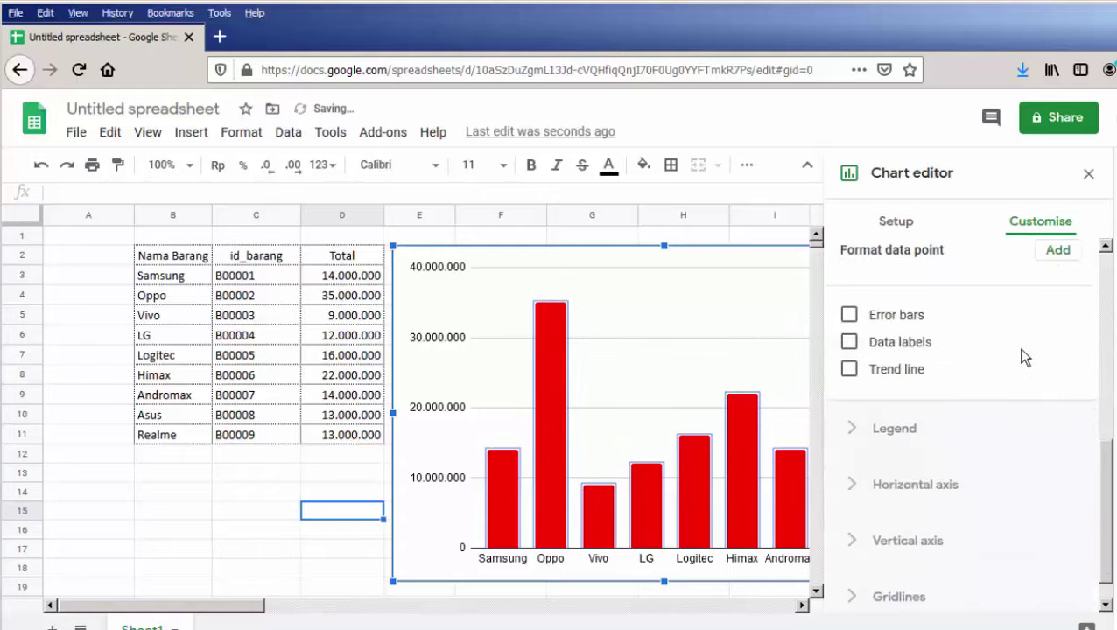
{"action": "scroll", "coordinate": [937, 385], "scroll_direction": "up", "scroll_amount": 2}
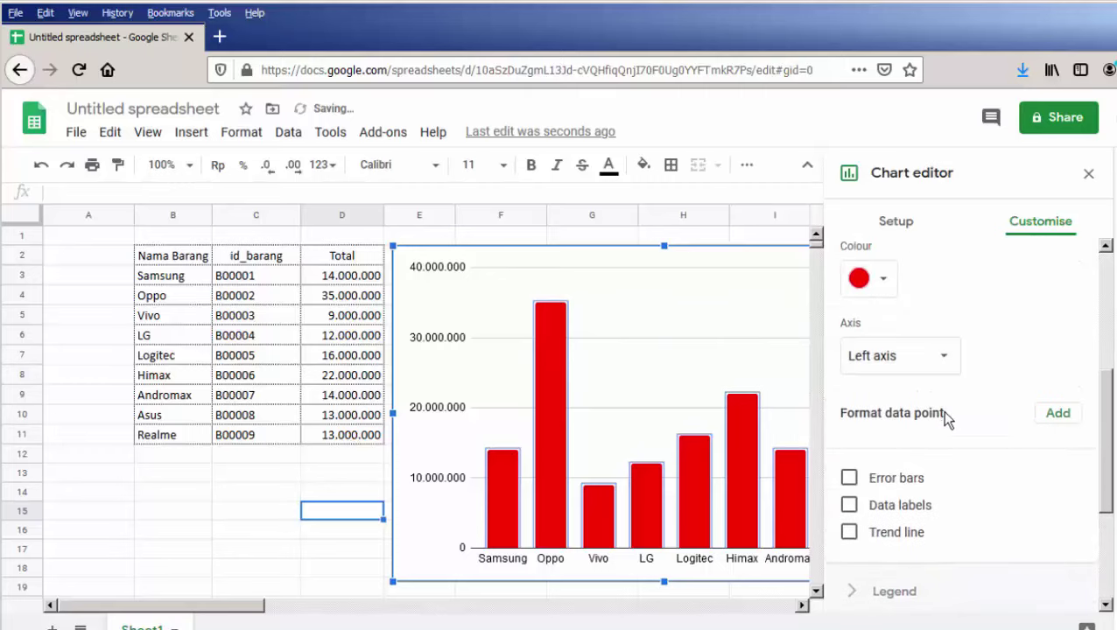
{"action": "scroll", "coordinate": [937, 427], "scroll_direction": "down", "scroll_amount": 1}
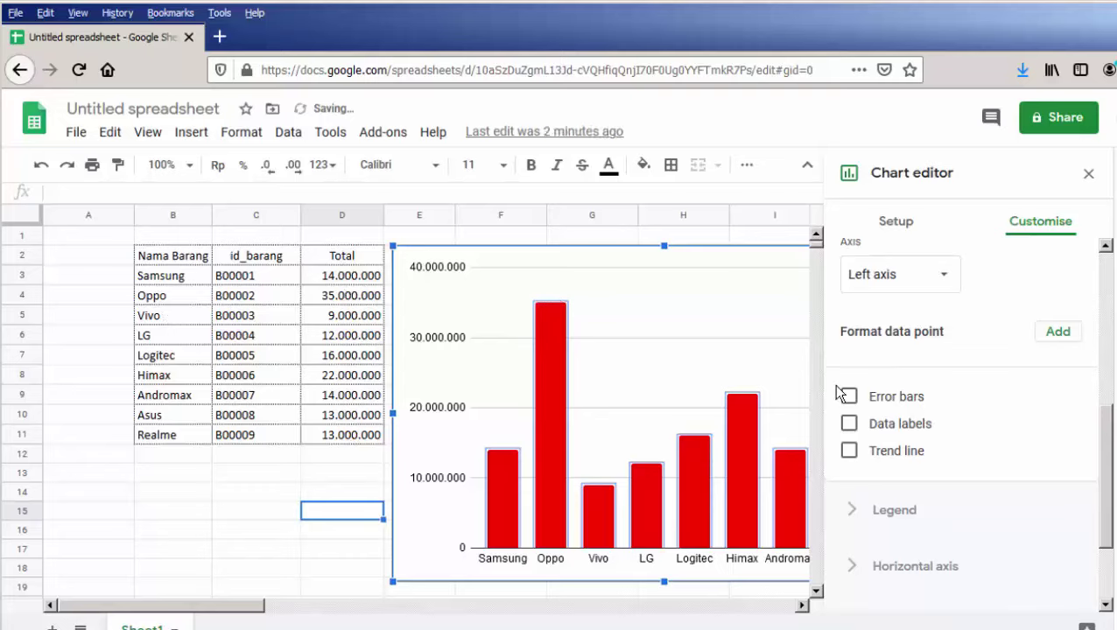
{"action": "left_click", "coordinate": [849, 424]}
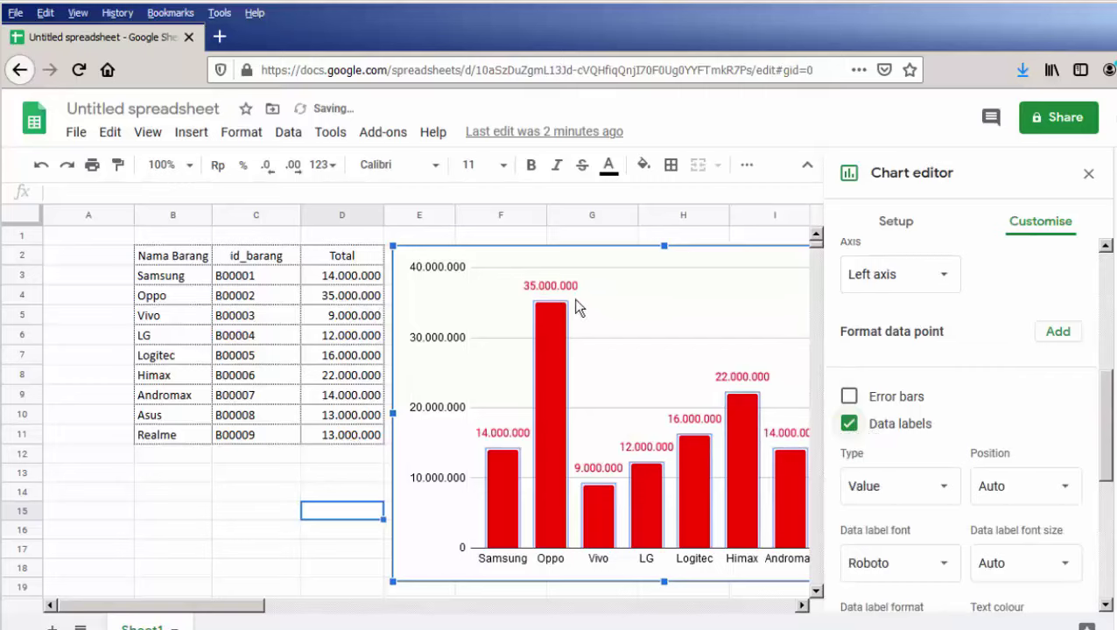
{"action": "left_click", "coordinate": [715, 430]}
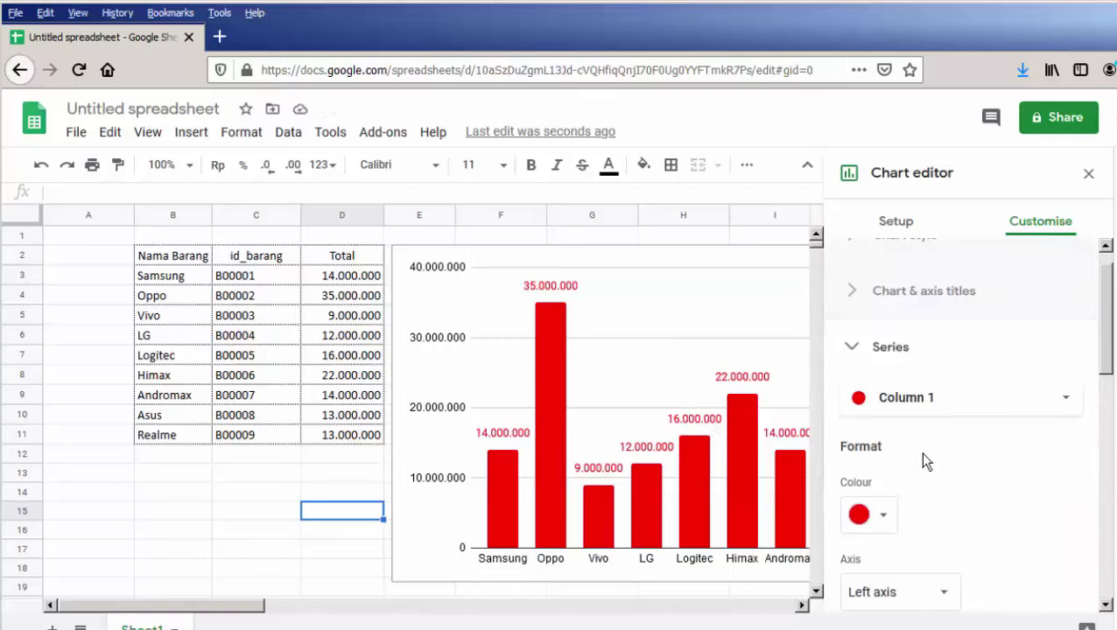
{"action": "scroll", "coordinate": [978, 487], "scroll_direction": "down", "scroll_amount": 2}
{"action": "scroll", "coordinate": [982, 486], "scroll_direction": "down", "scroll_amount": 3}
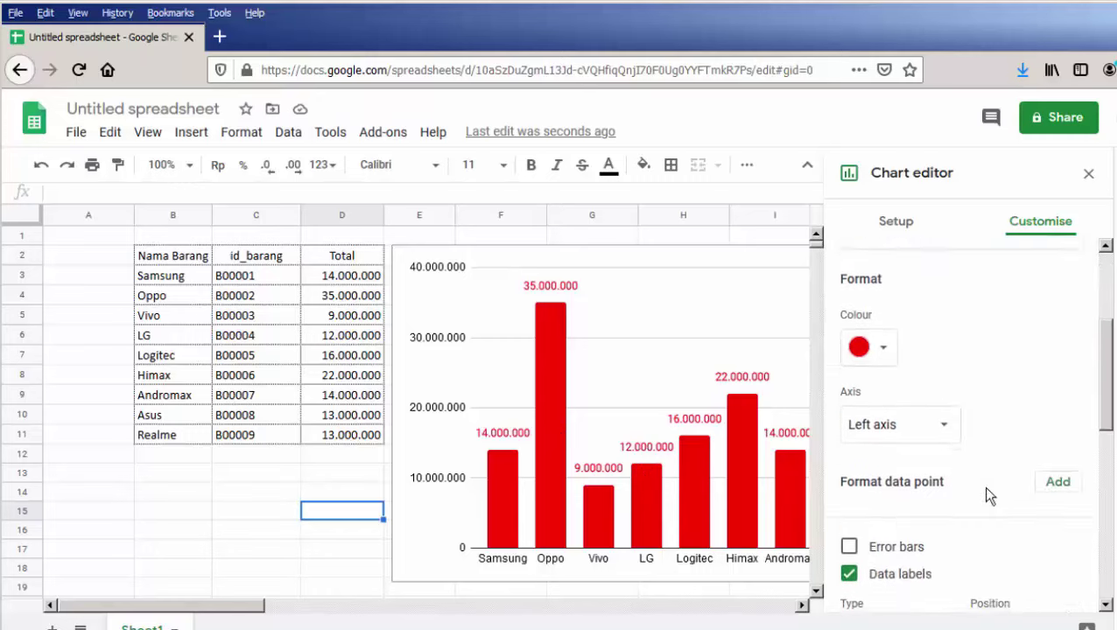
{"action": "scroll", "coordinate": [1020, 438], "scroll_direction": "down", "scroll_amount": 2}
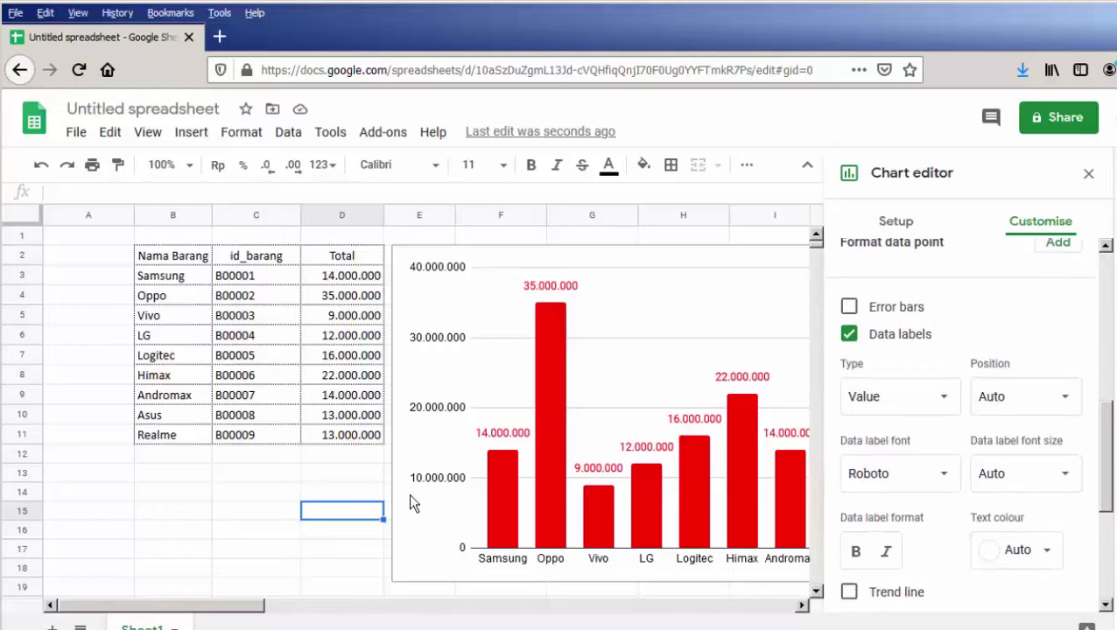
{"action": "scroll", "coordinate": [960, 468], "scroll_direction": "up", "scroll_amount": 5}
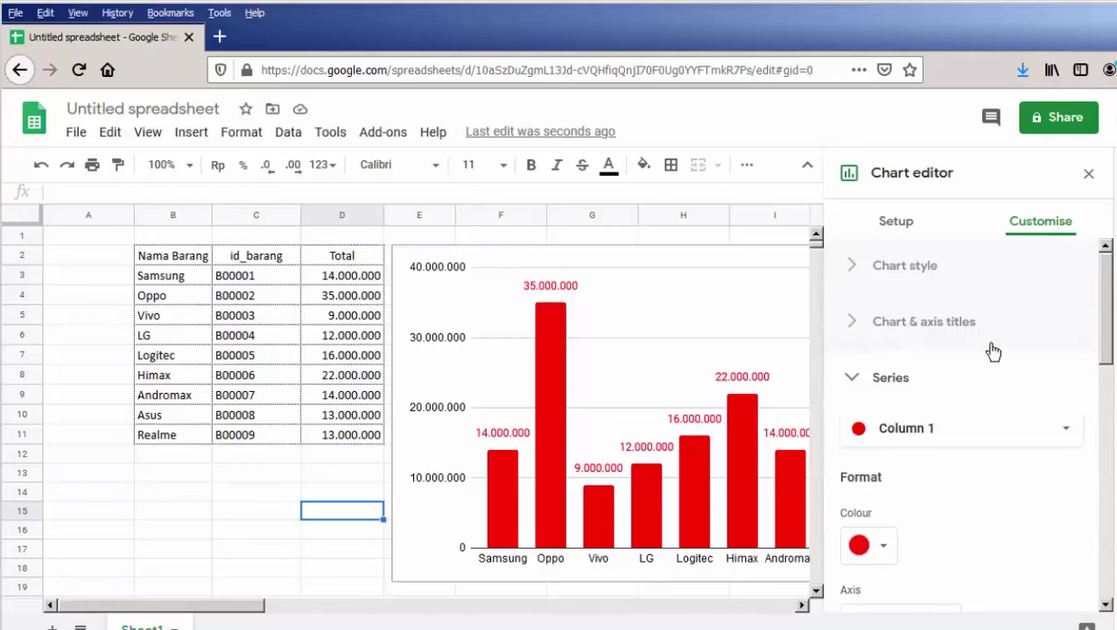
Enter 'Grafik Penjualan' as the chart title text
{"action": "left_click", "coordinate": [854, 326]}
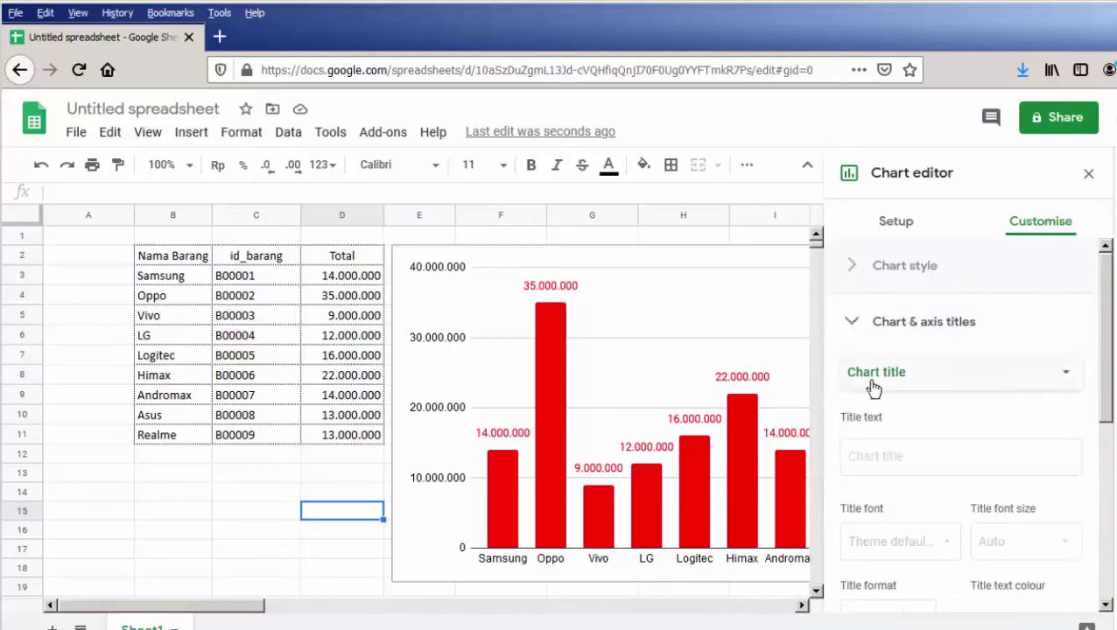
{"action": "left_click", "coordinate": [888, 457]}
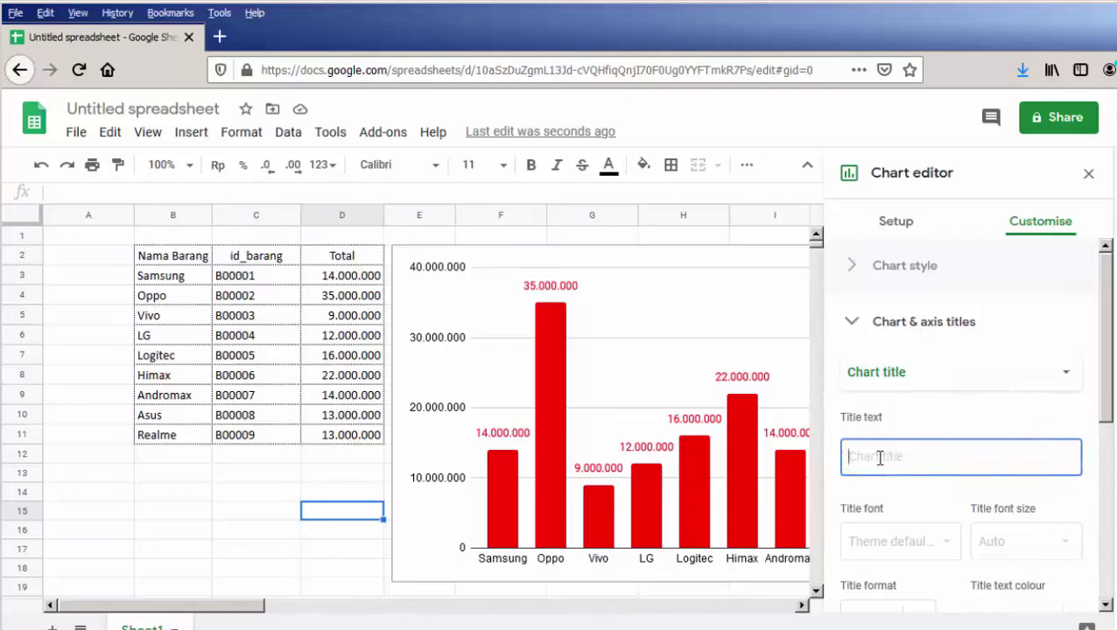
{"action": "type", "text": "Grafik Penjualan"}
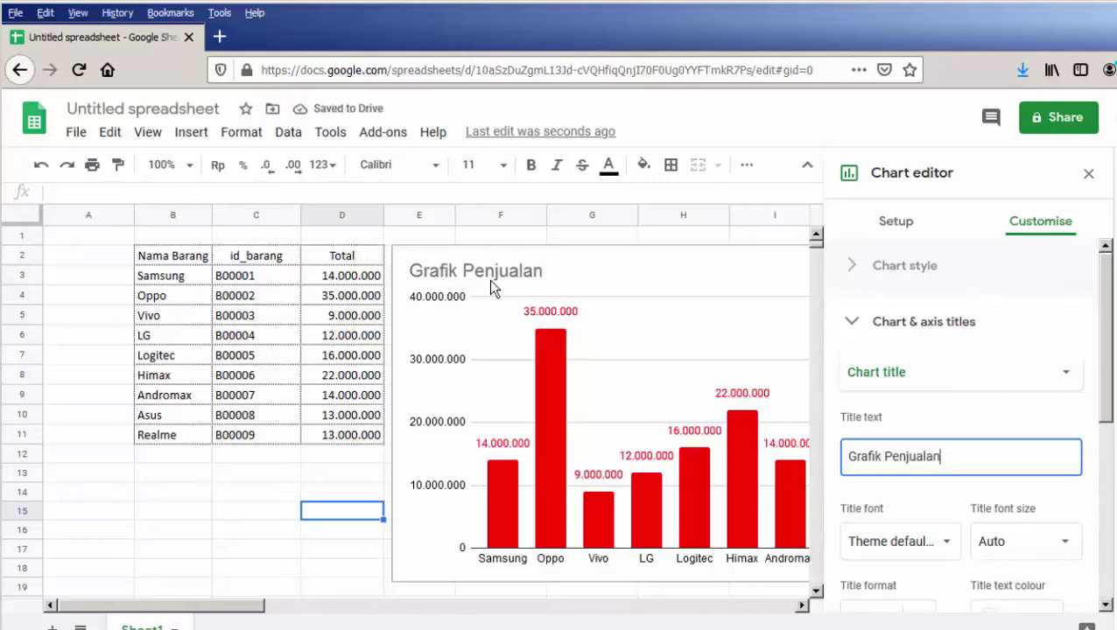
{"action": "scroll", "coordinate": [1020, 429], "scroll_direction": "down", "scroll_amount": 2}
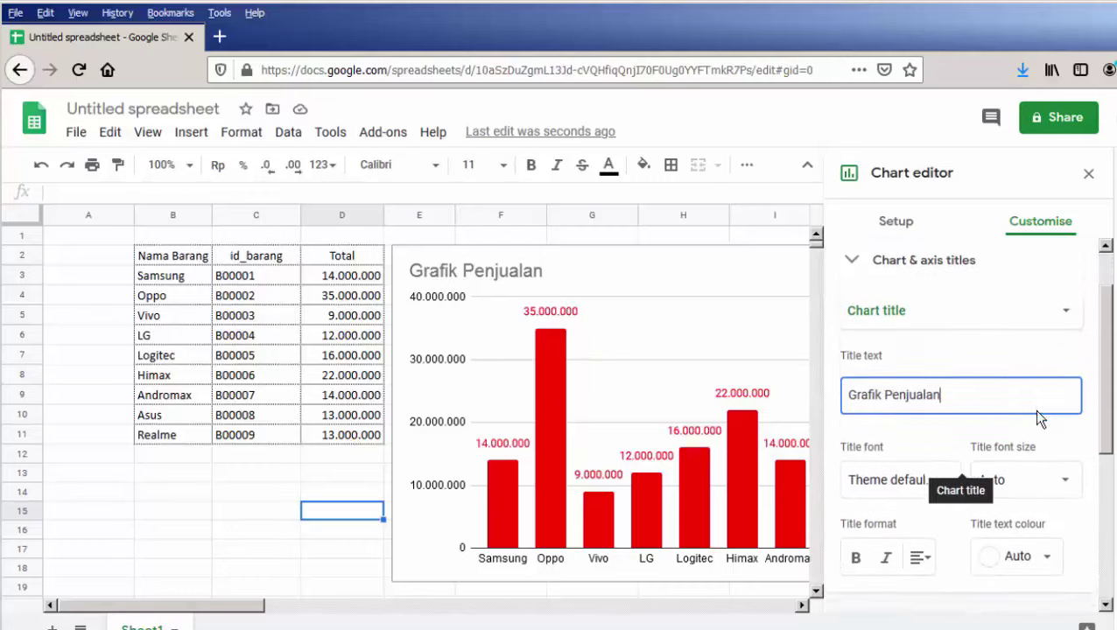
{"action": "scroll", "coordinate": [858, 420], "scroll_direction": "down", "scroll_amount": 2}
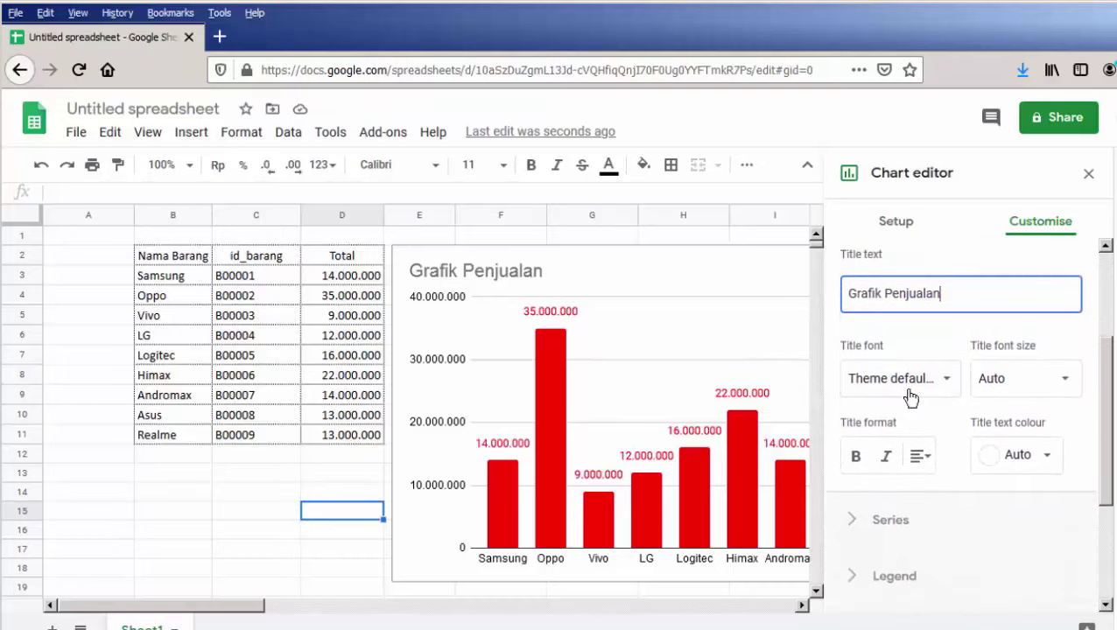
Review the title font and size options, keeping the default font and Auto size
{"action": "left_click", "coordinate": [943, 383]}
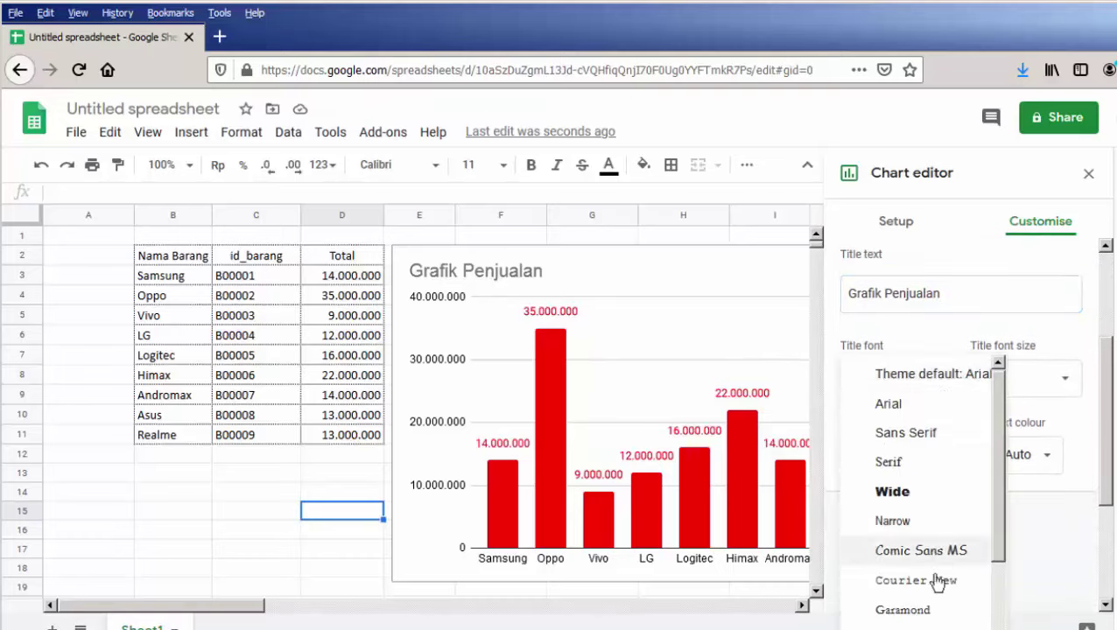
{"action": "left_click", "coordinate": [1074, 319]}
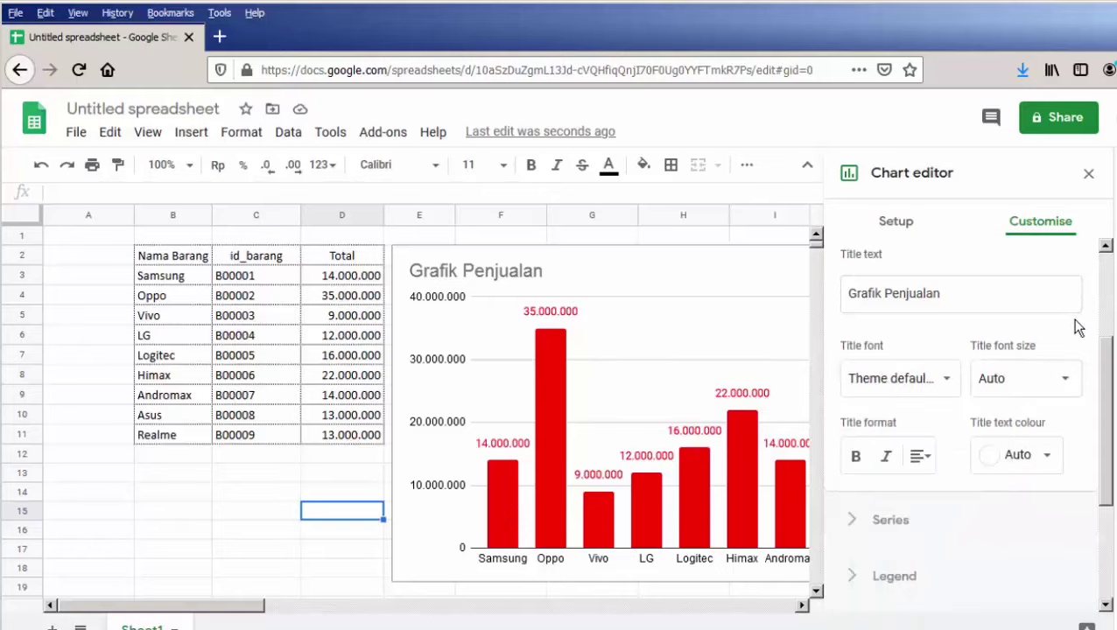
{"action": "left_click", "coordinate": [1061, 379]}
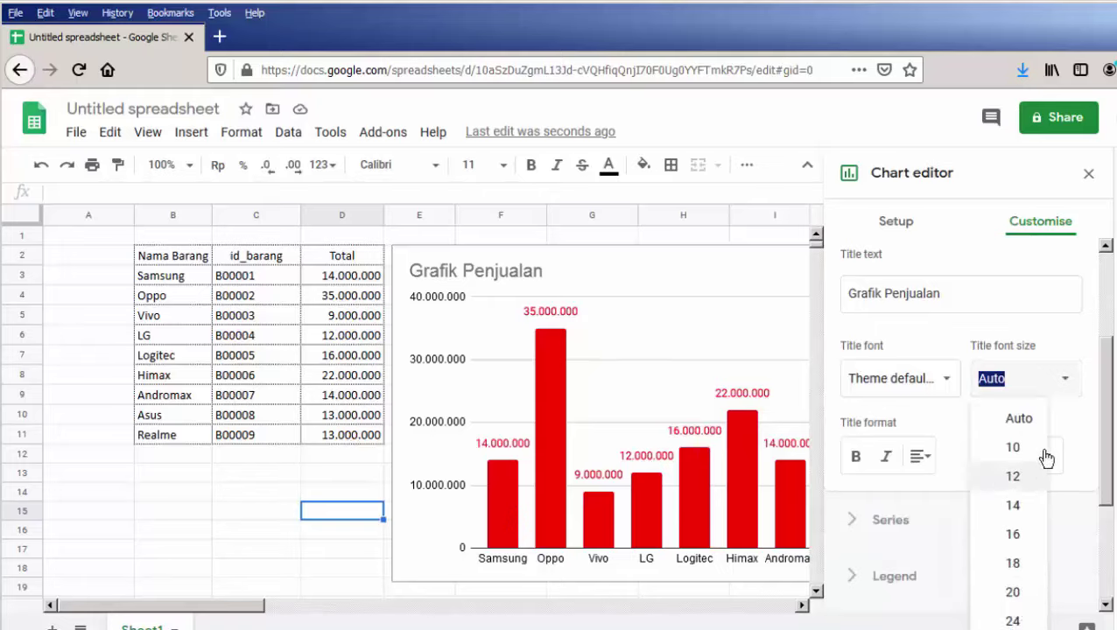
{"action": "left_click", "coordinate": [1044, 359]}
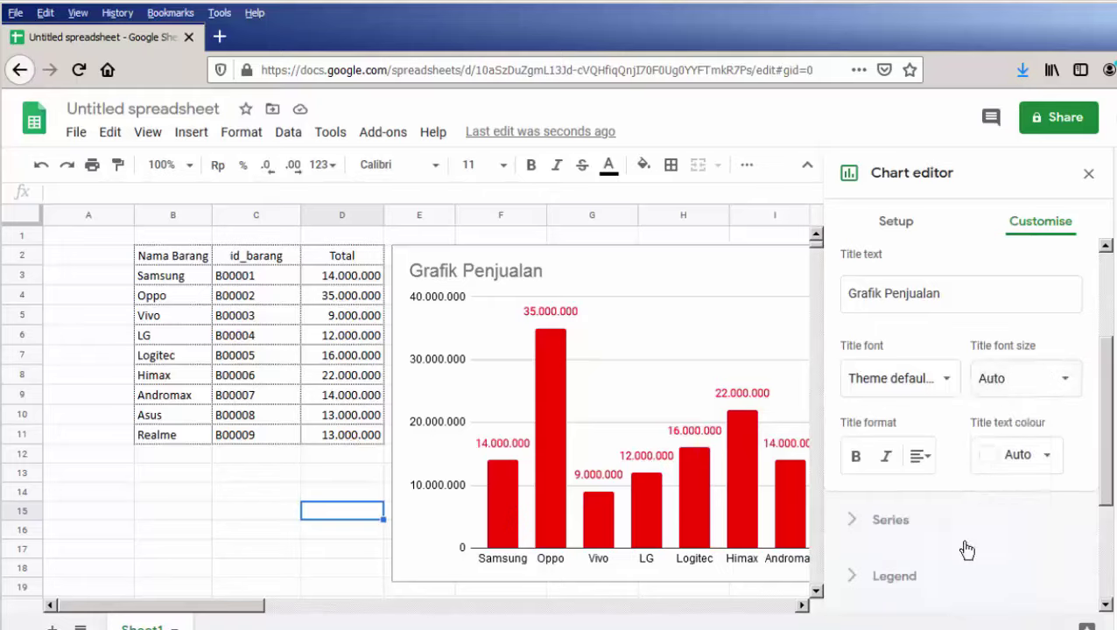
{"action": "scroll", "coordinate": [925, 473], "scroll_direction": "down", "scroll_amount": 2}
Bold the 'Grafik Penjualan' title and change its colour from blue to red
{"action": "left_click", "coordinate": [859, 378]}
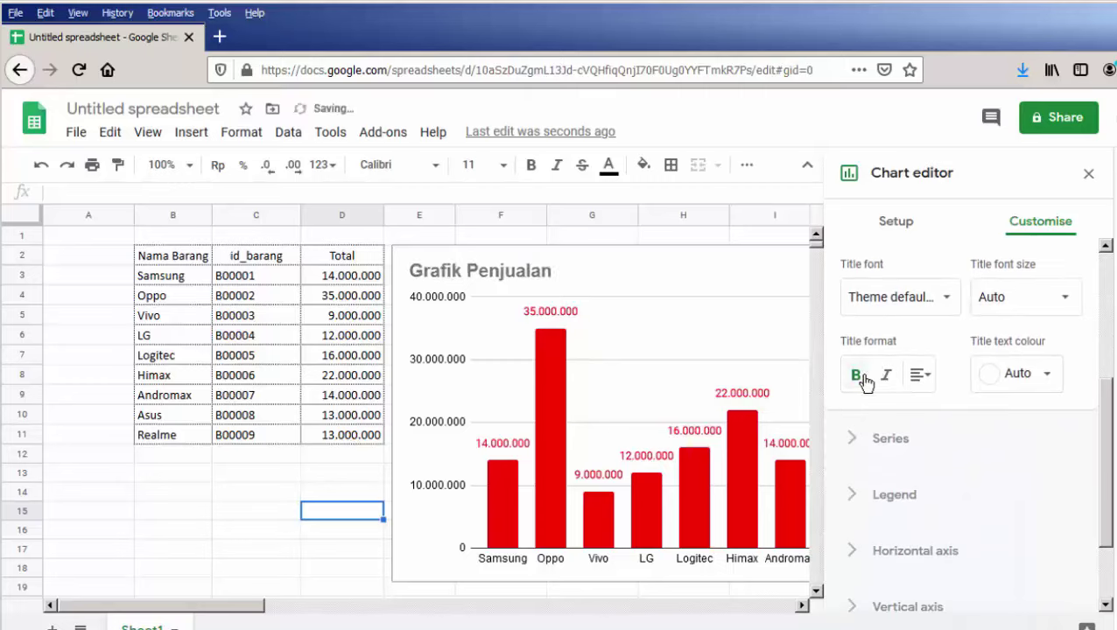
{"action": "left_click", "coordinate": [1024, 378]}
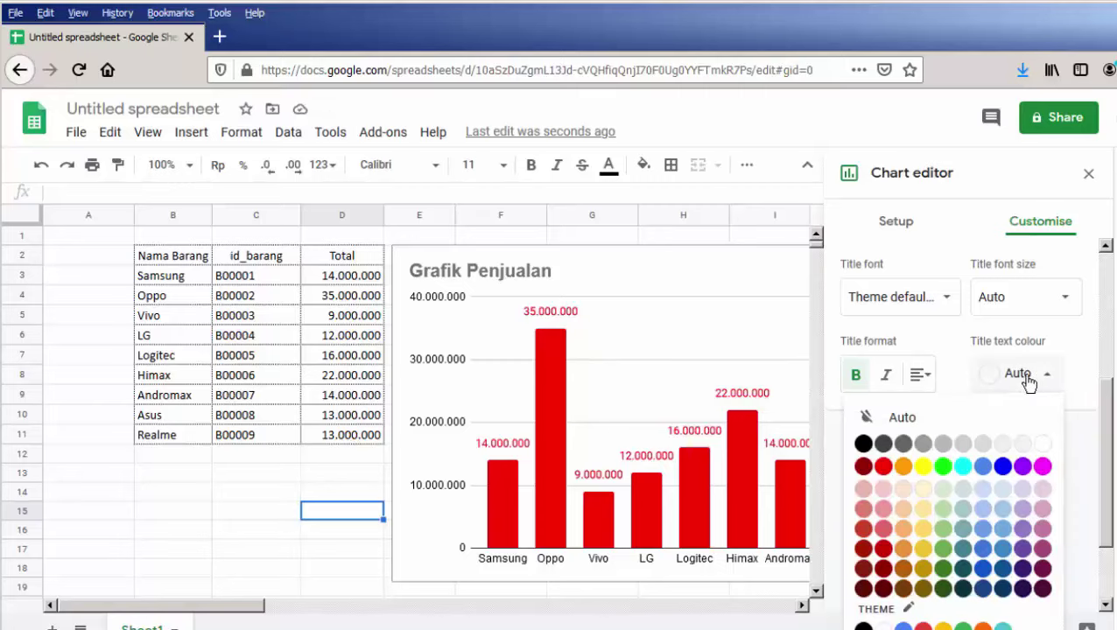
{"action": "left_click", "coordinate": [1003, 467]}
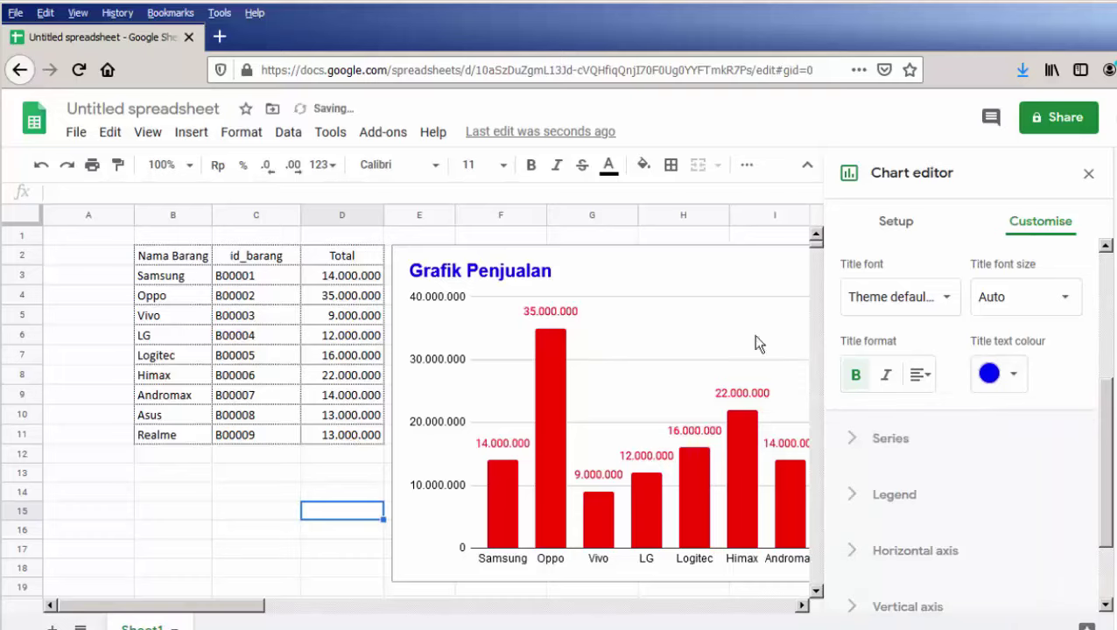
{"action": "left_click", "coordinate": [984, 382]}
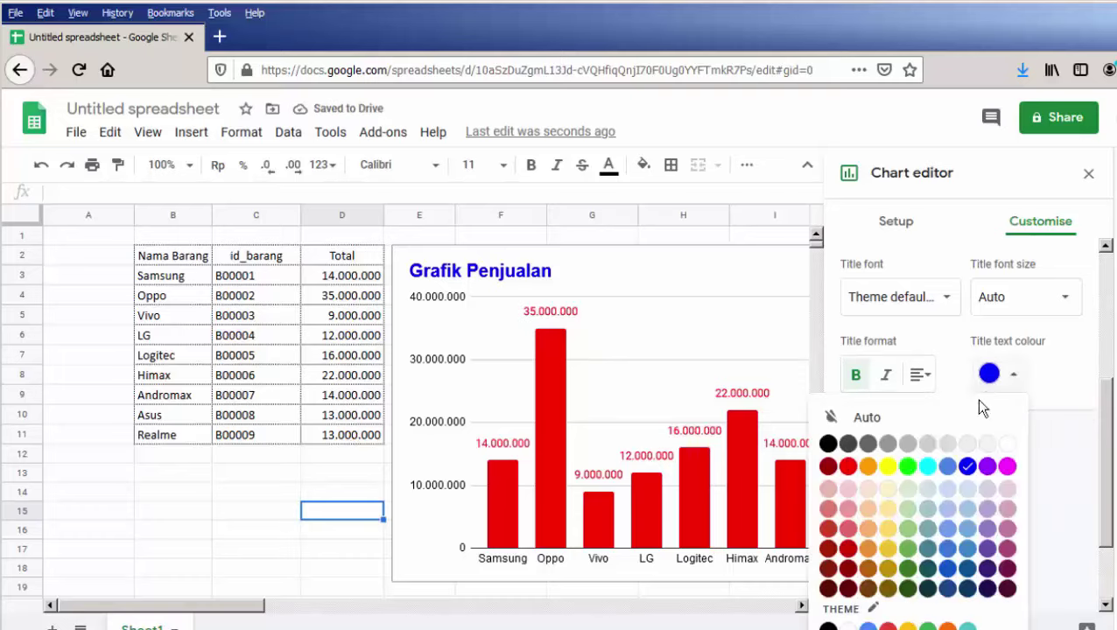
{"action": "left_click", "coordinate": [847, 466]}
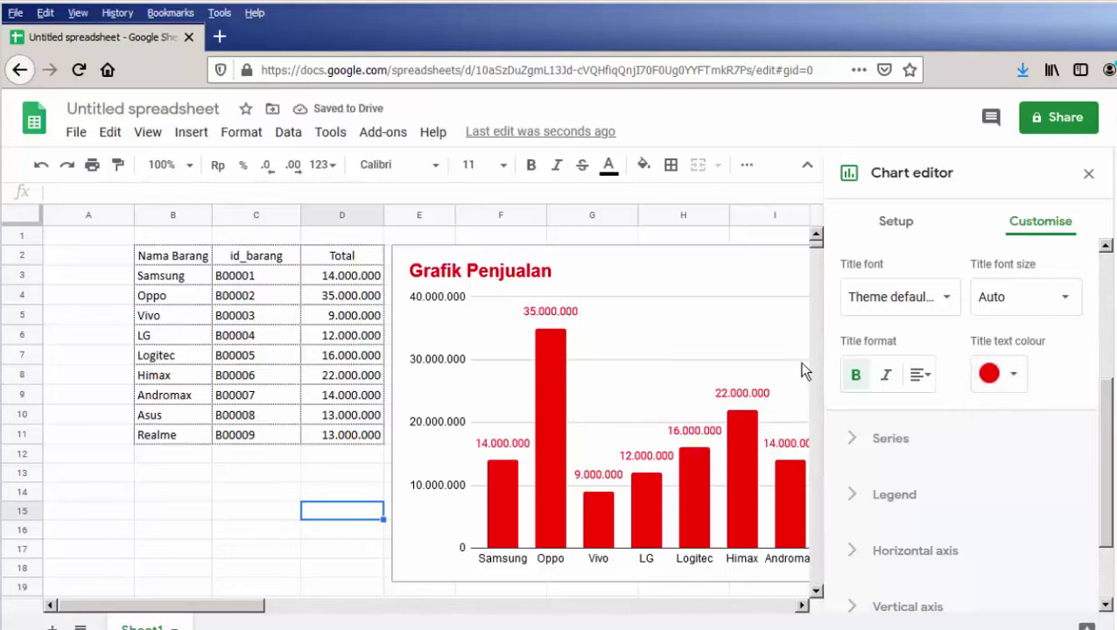
{"action": "scroll", "coordinate": [888, 355], "scroll_direction": "up", "scroll_amount": 1}
{"action": "scroll", "coordinate": [888, 355], "scroll_direction": "up", "scroll_amount": 3}
{"action": "scroll", "coordinate": [932, 355], "scroll_direction": "up", "scroll_amount": 1}
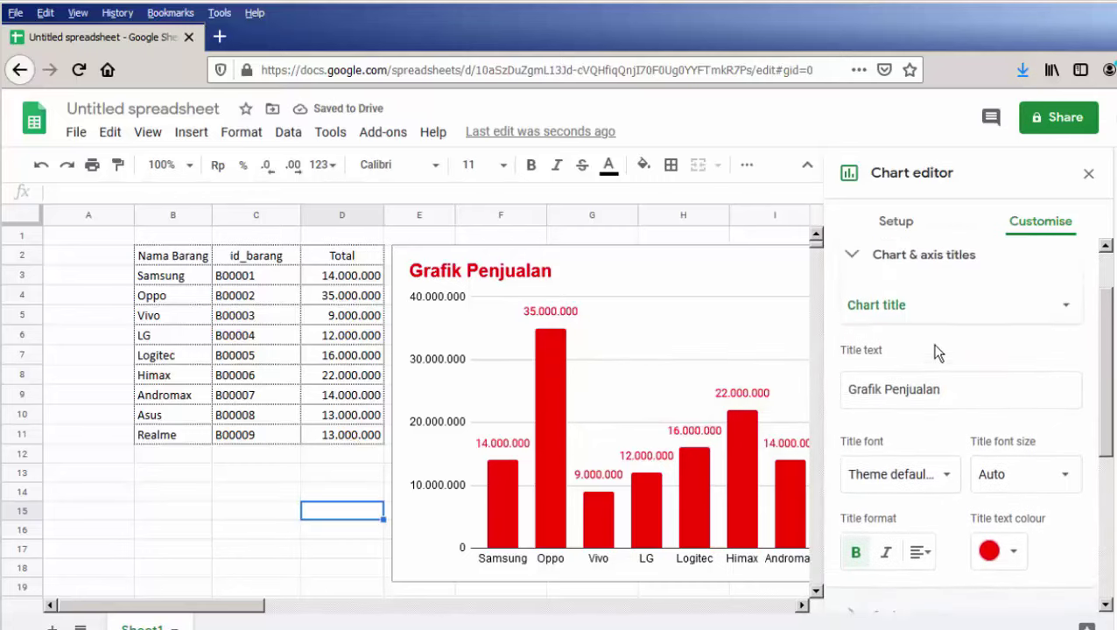
{"action": "scroll", "coordinate": [880, 361], "scroll_direction": "up", "scroll_amount": 2}
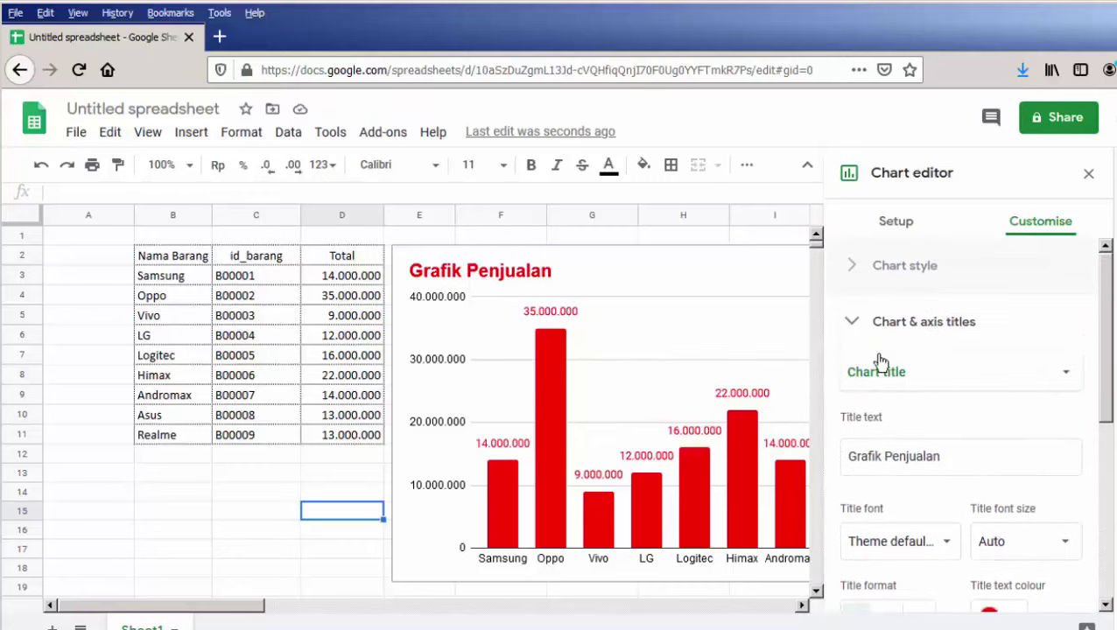
{"action": "left_click", "coordinate": [869, 269]}
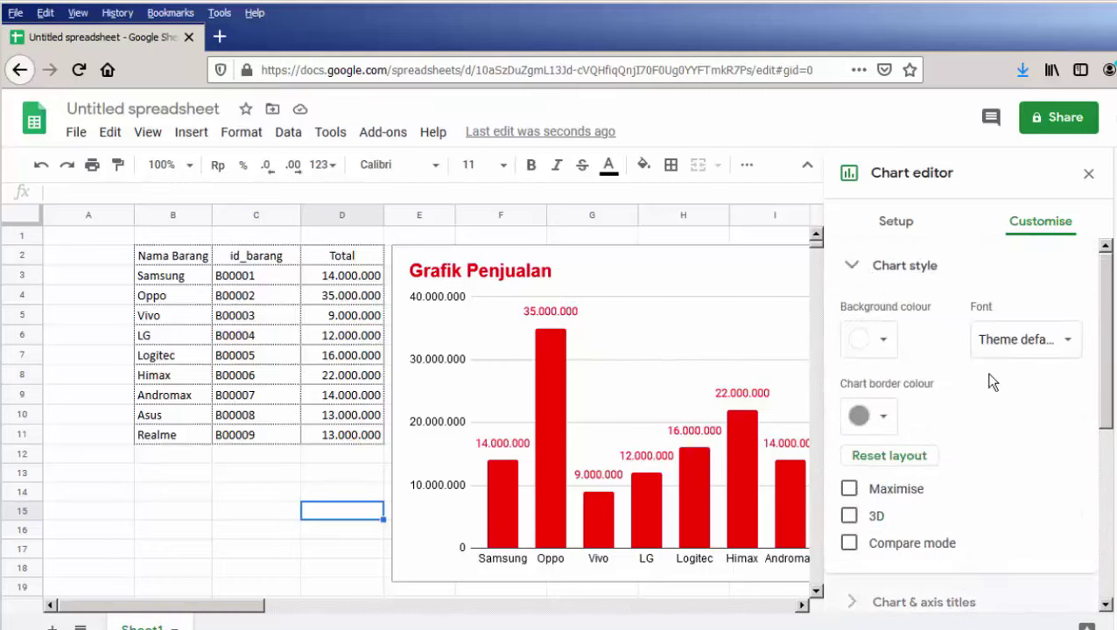
{"action": "left_click", "coordinate": [1029, 348]}
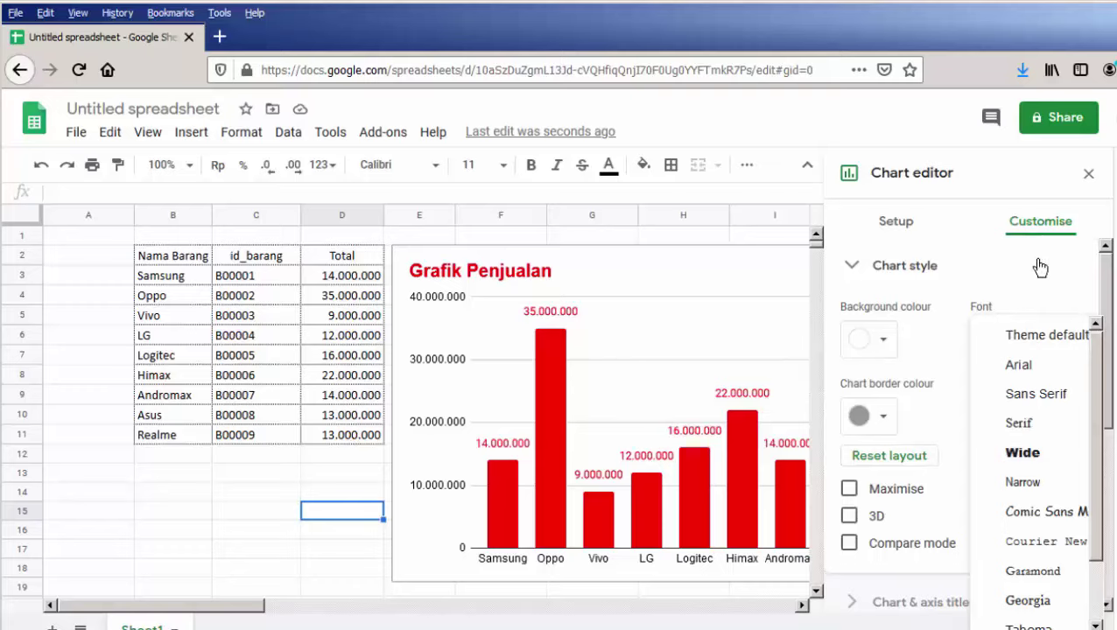
{"action": "left_click", "coordinate": [860, 266]}
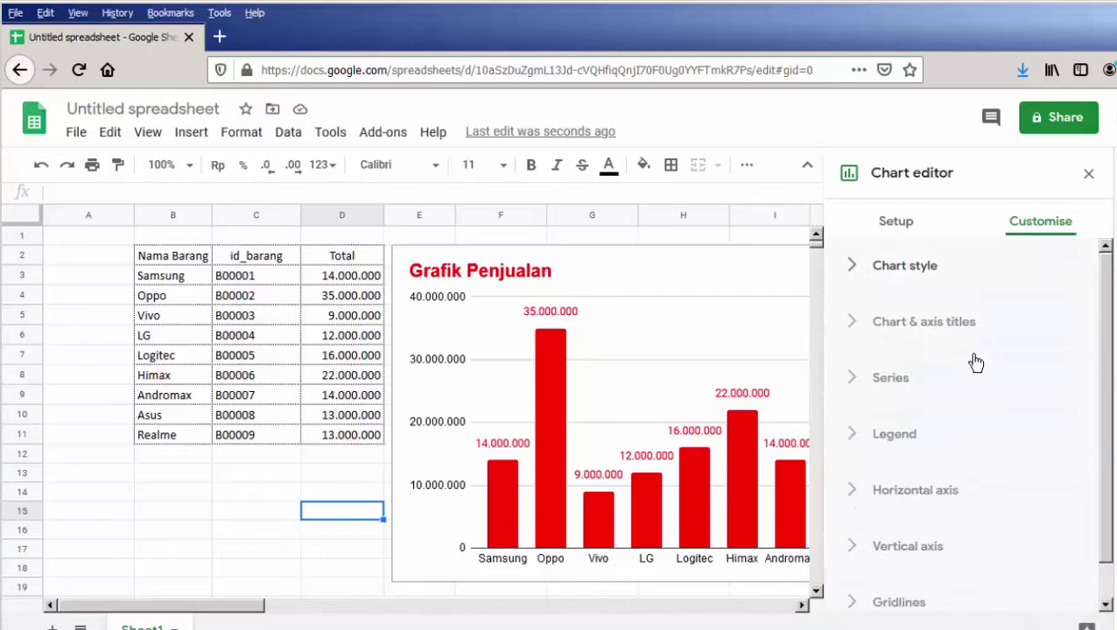
{"action": "left_click", "coordinate": [853, 379]}
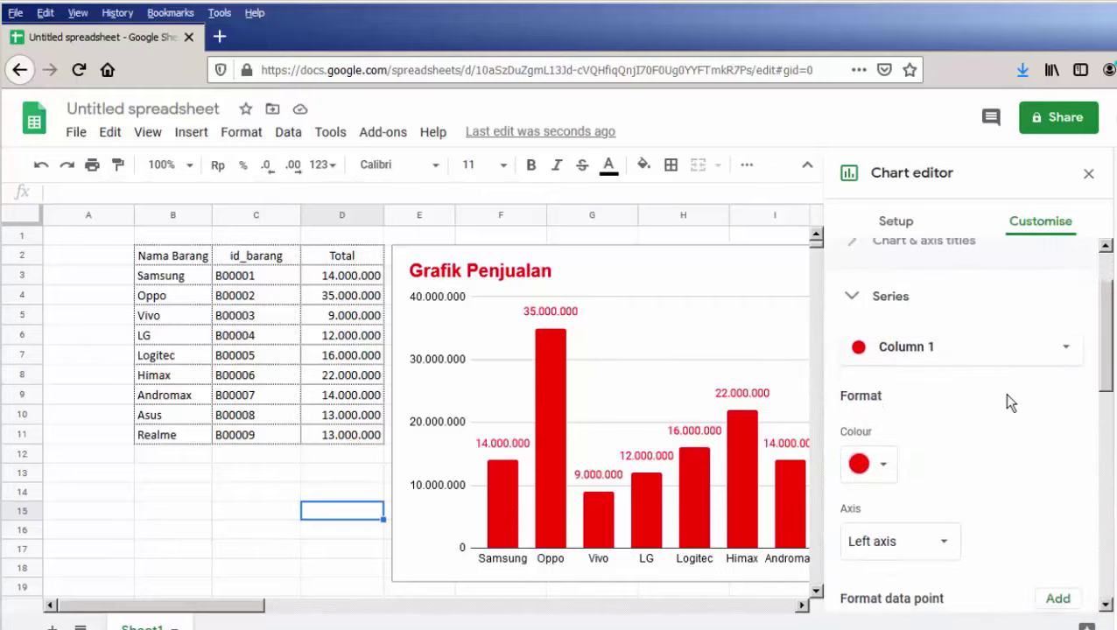
{"action": "scroll", "coordinate": [913, 419], "scroll_direction": "down", "scroll_amount": 2}
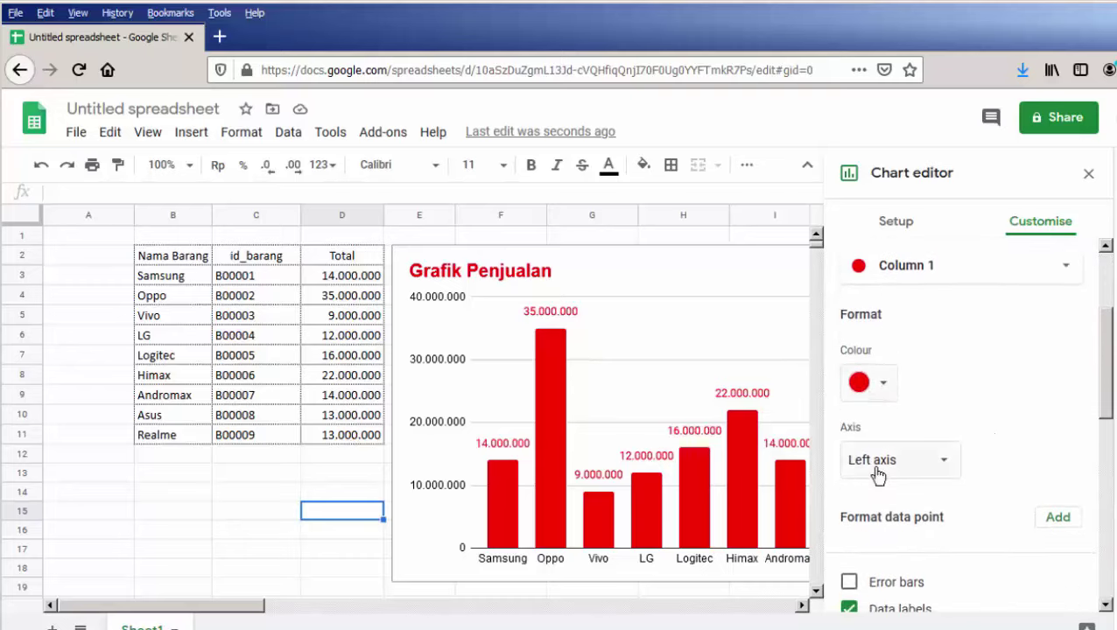
{"action": "scroll", "coordinate": [877, 468], "scroll_direction": "down", "scroll_amount": 1}
{"action": "scroll", "coordinate": [1037, 499], "scroll_direction": "down", "scroll_amount": 1}
{"action": "scroll", "coordinate": [941, 459], "scroll_direction": "down", "scroll_amount": 3}
{"action": "scroll", "coordinate": [932, 448], "scroll_direction": "up", "scroll_amount": 5}
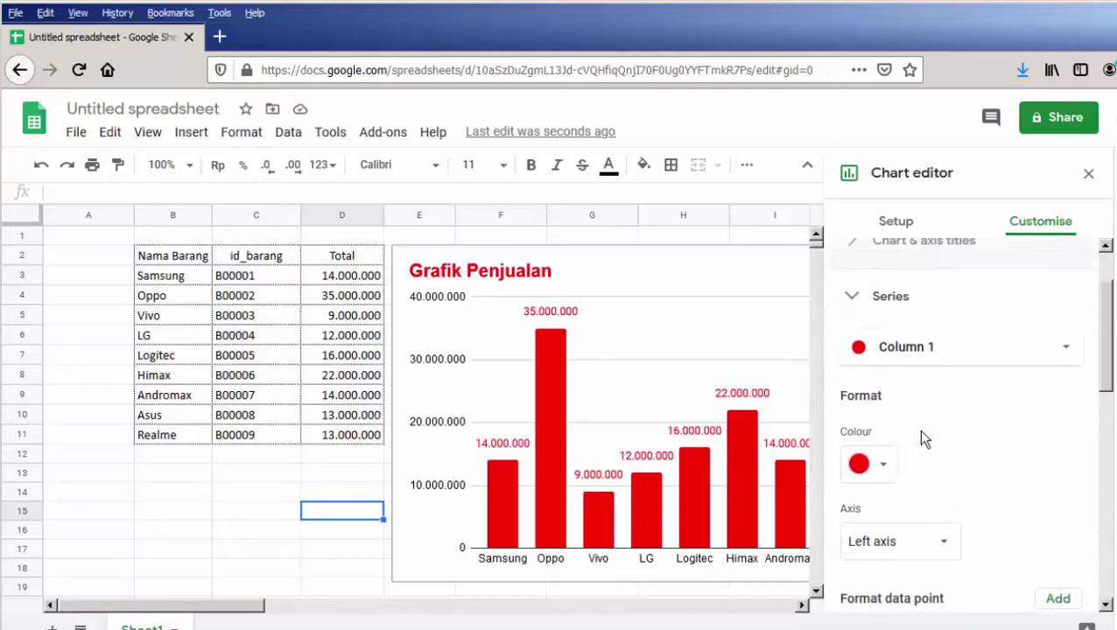
{"action": "left_click", "coordinate": [863, 296]}
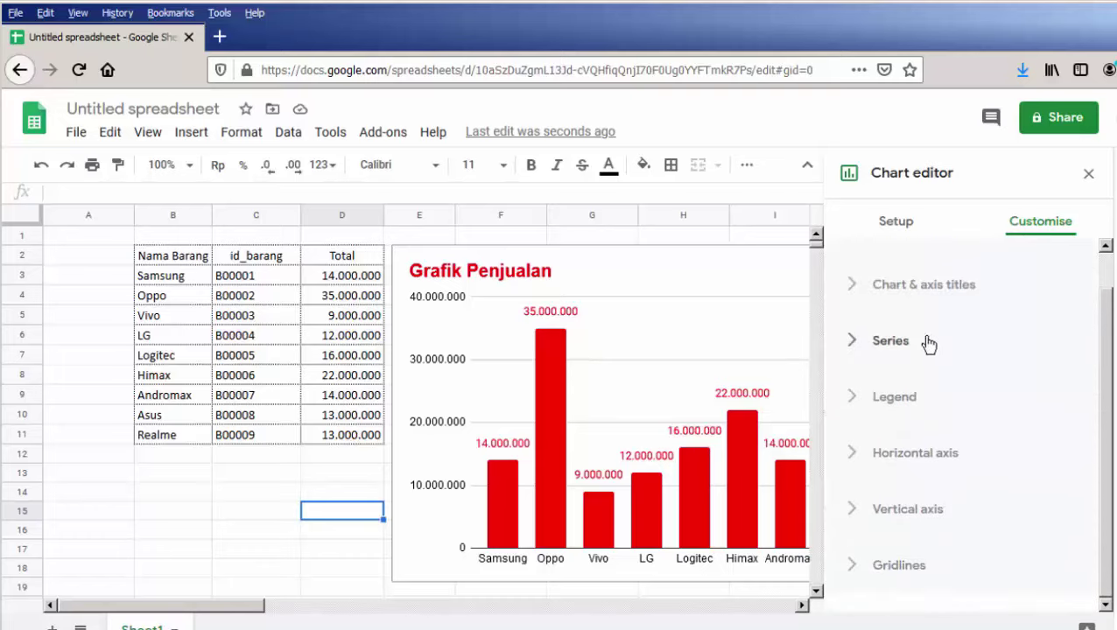
Bring the whole chart into view and set the legend position to Bottom
{"action": "left_click", "coordinate": [917, 393]}
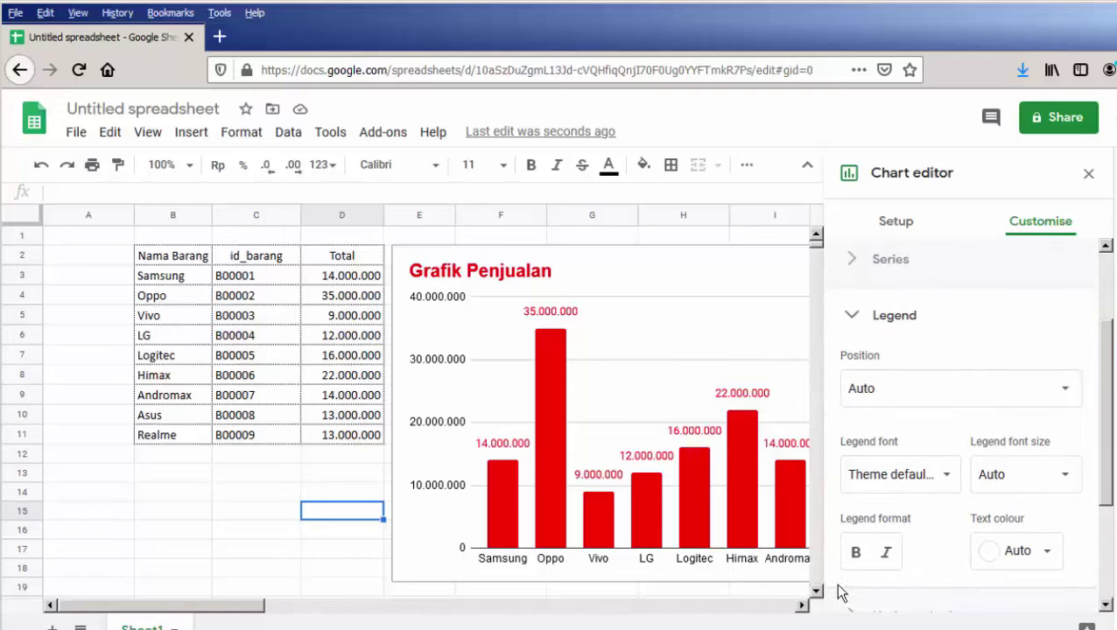
{"action": "left_click", "coordinate": [801, 606]}
{"action": "left_click", "coordinate": [801, 606]}
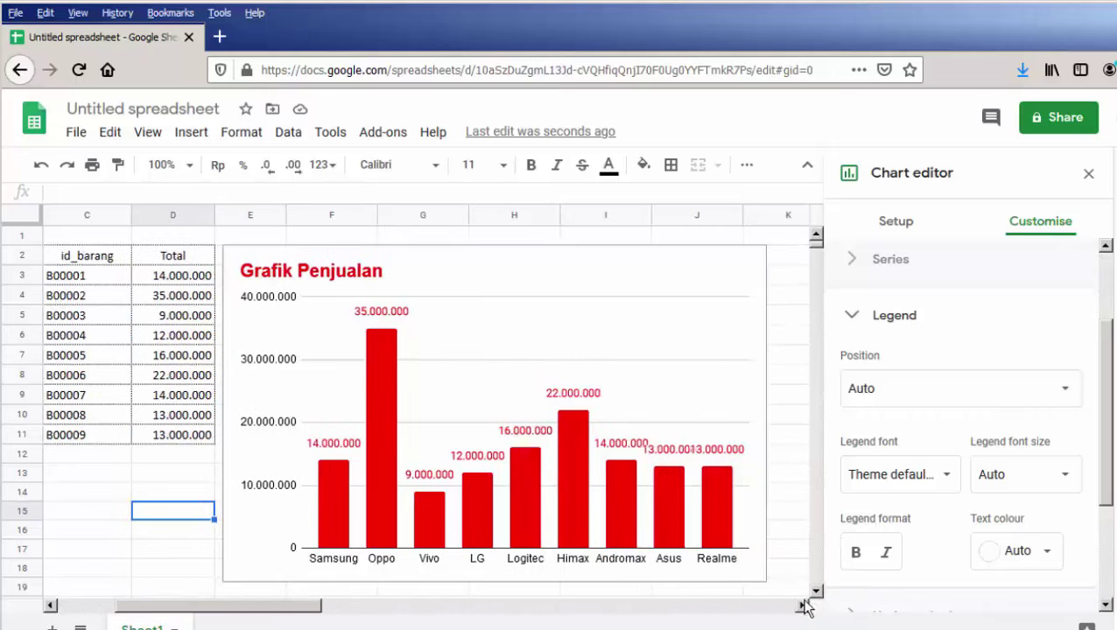
{"action": "left_click", "coordinate": [969, 394]}
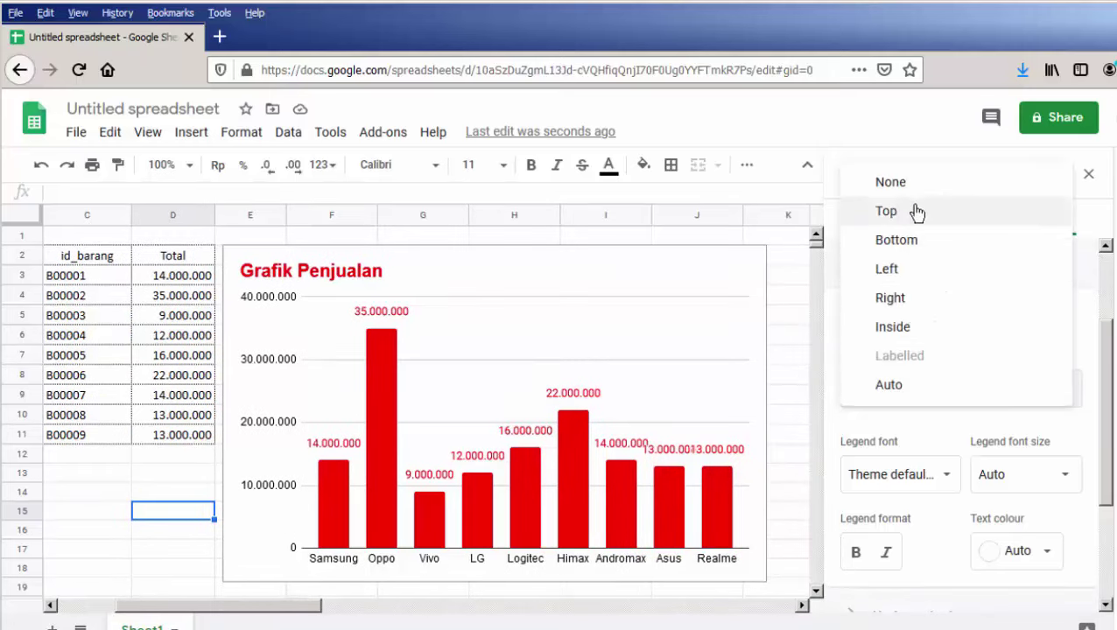
{"action": "left_click", "coordinate": [897, 239]}
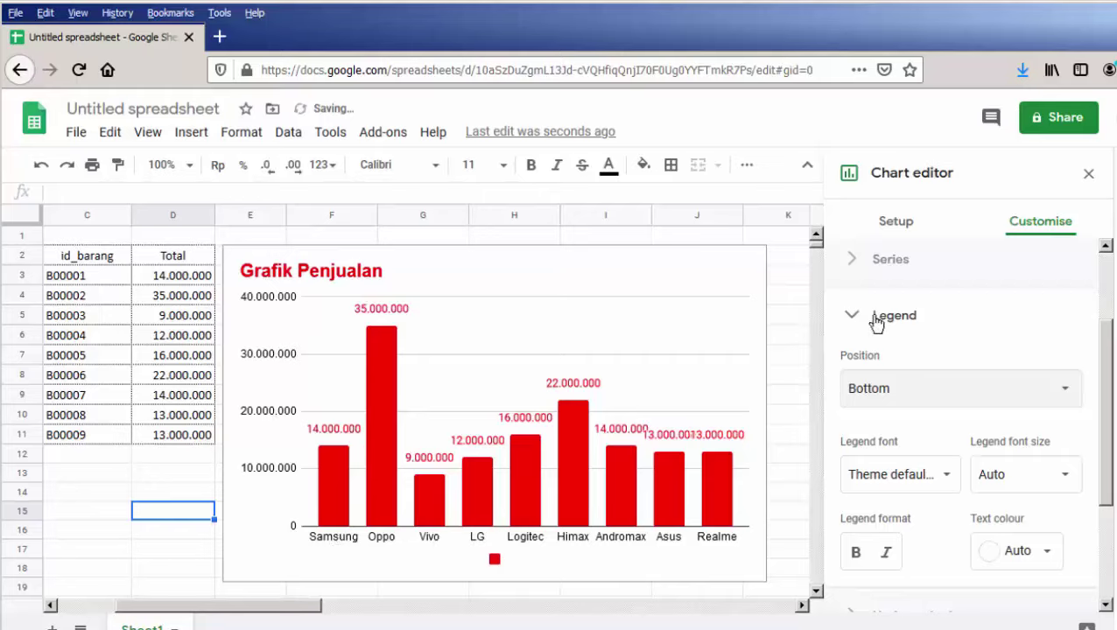
Change the legend position to None and collapse the legend options
{"action": "left_click", "coordinate": [919, 388]}
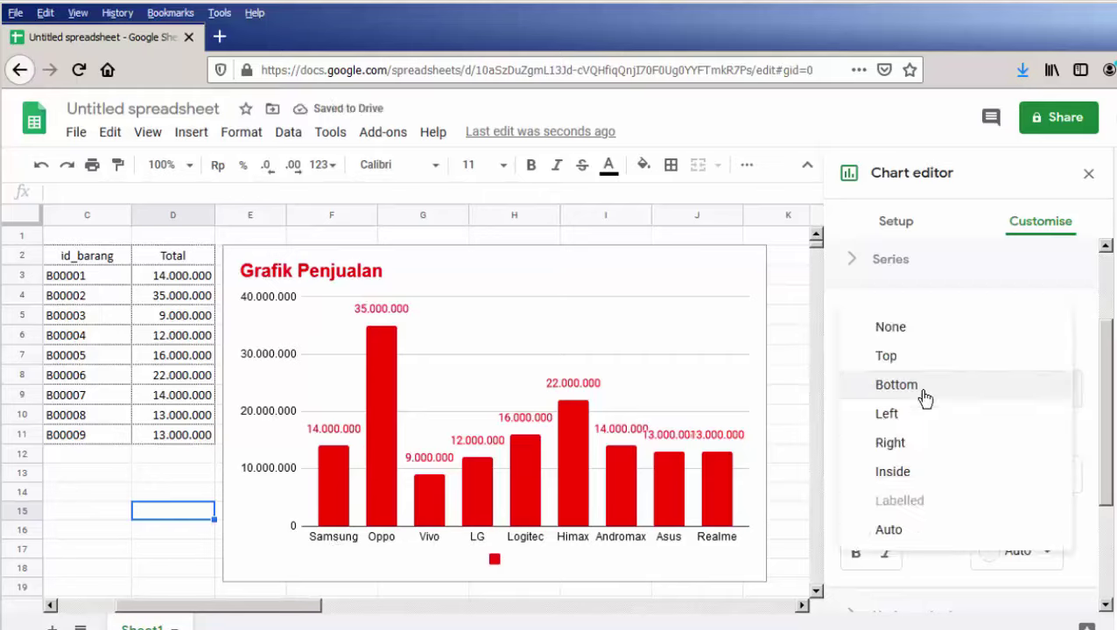
{"action": "left_click", "coordinate": [910, 330]}
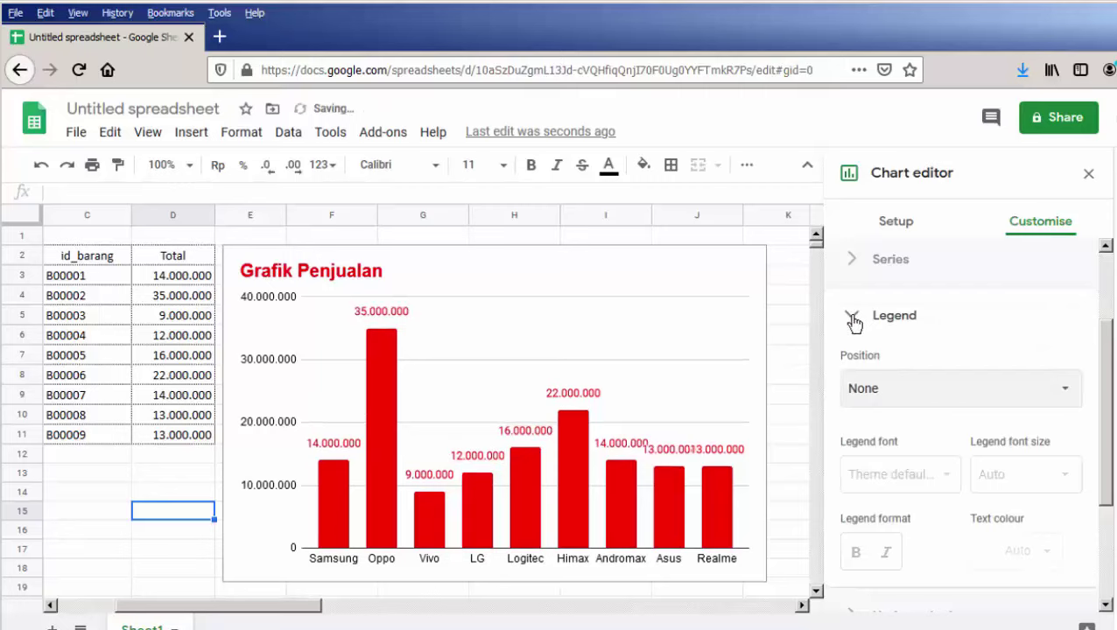
{"action": "scroll", "coordinate": [945, 382], "scroll_direction": "down", "scroll_amount": 2}
{"action": "scroll", "coordinate": [912, 356], "scroll_direction": "up", "scroll_amount": 2}
{"action": "scroll", "coordinate": [915, 366], "scroll_direction": "up", "scroll_amount": 1}
{"action": "left_click", "coordinate": [862, 396]}
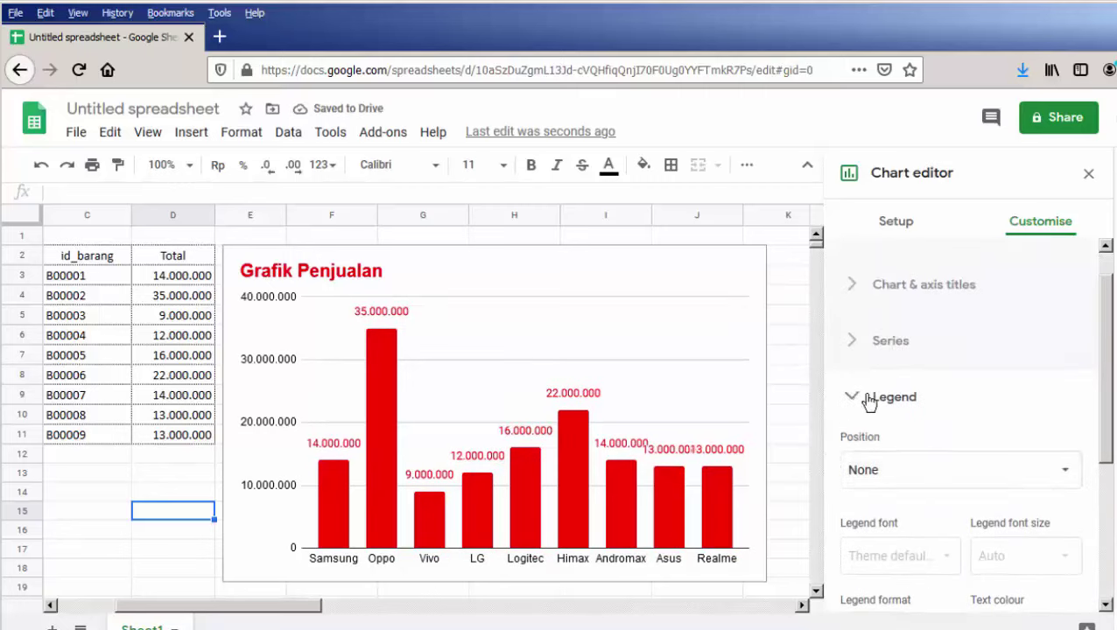
Colour the horizontal-axis labels Samsung through Realme green, after briefly trying blue
{"action": "left_click", "coordinate": [862, 457]}
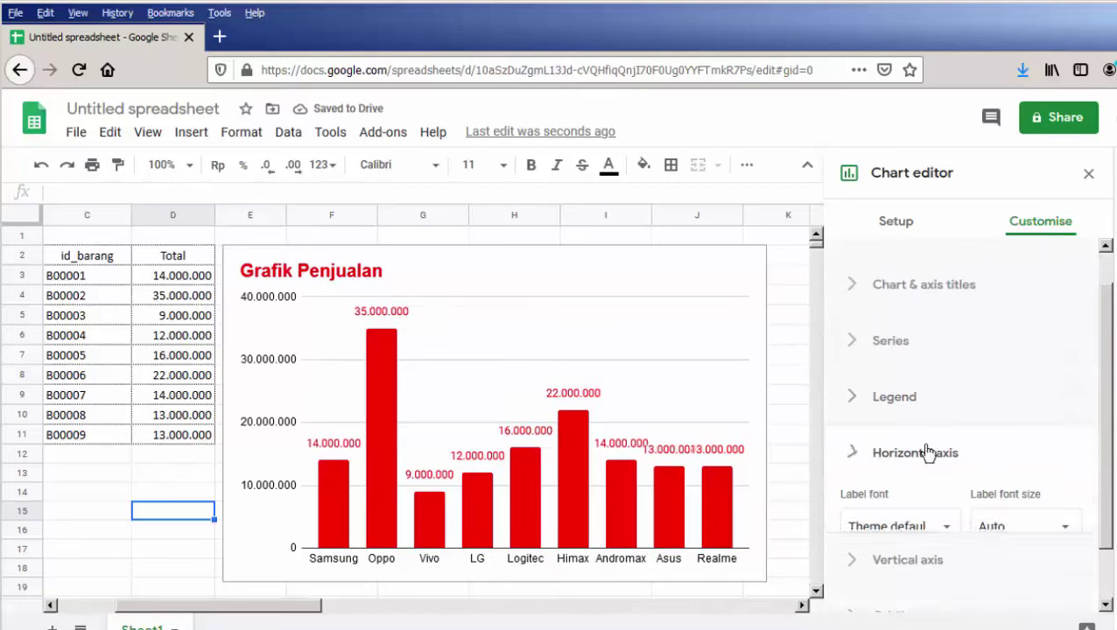
{"action": "scroll", "coordinate": [928, 457], "scroll_direction": "down", "scroll_amount": 2}
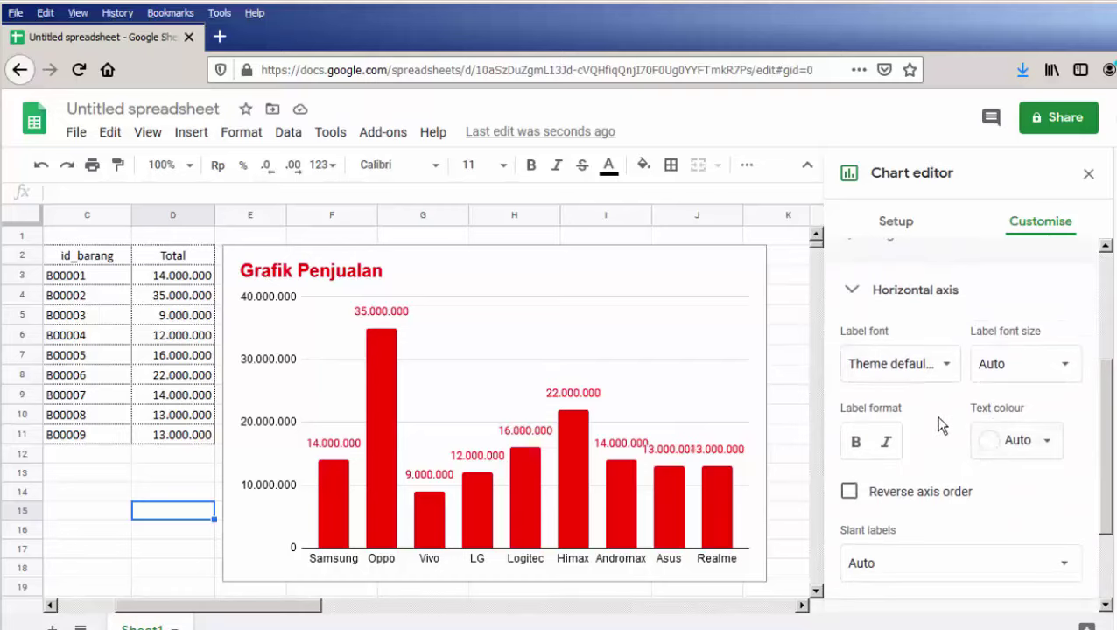
{"action": "left_click", "coordinate": [1019, 440]}
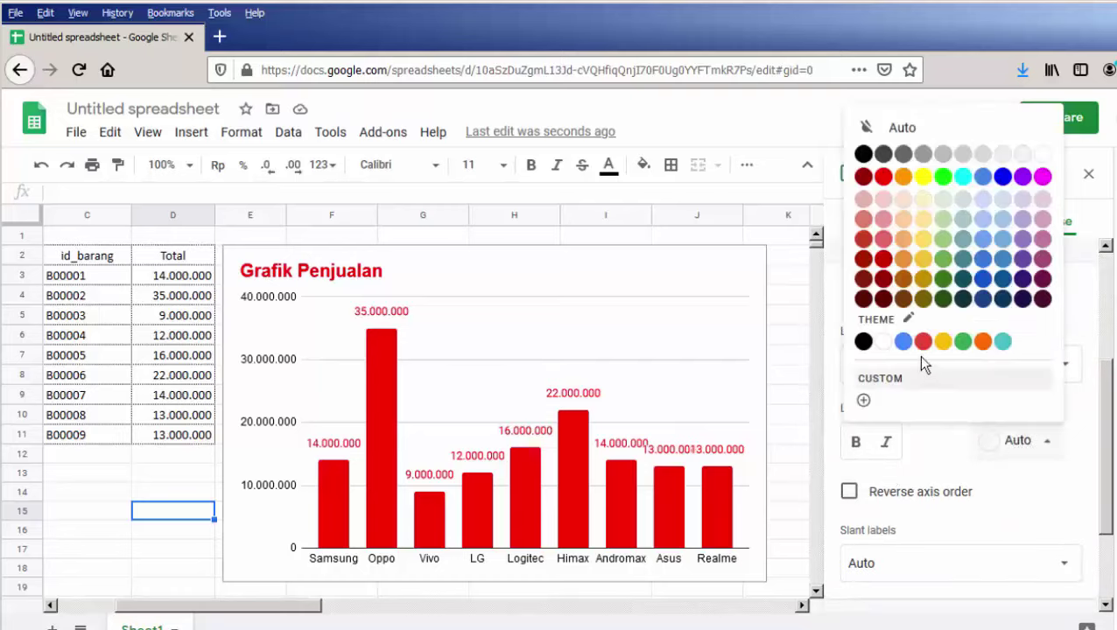
{"action": "left_click", "coordinate": [903, 344]}
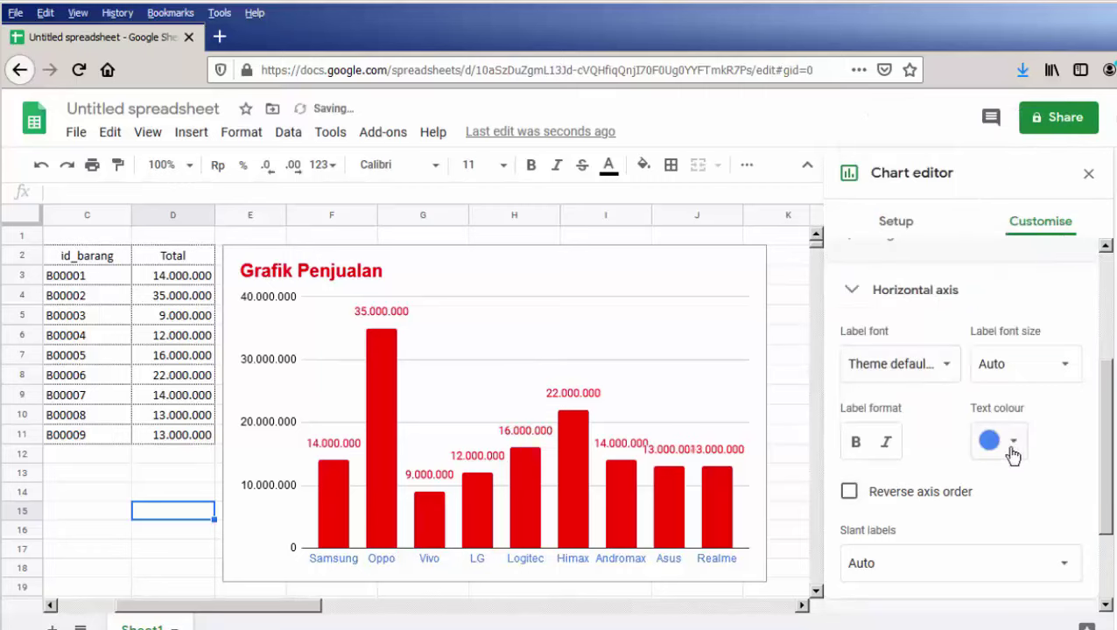
{"action": "left_click", "coordinate": [1013, 443]}
{"action": "left_click", "coordinate": [933, 343]}
{"action": "scroll", "coordinate": [972, 463], "scroll_direction": "up", "scroll_amount": 2}
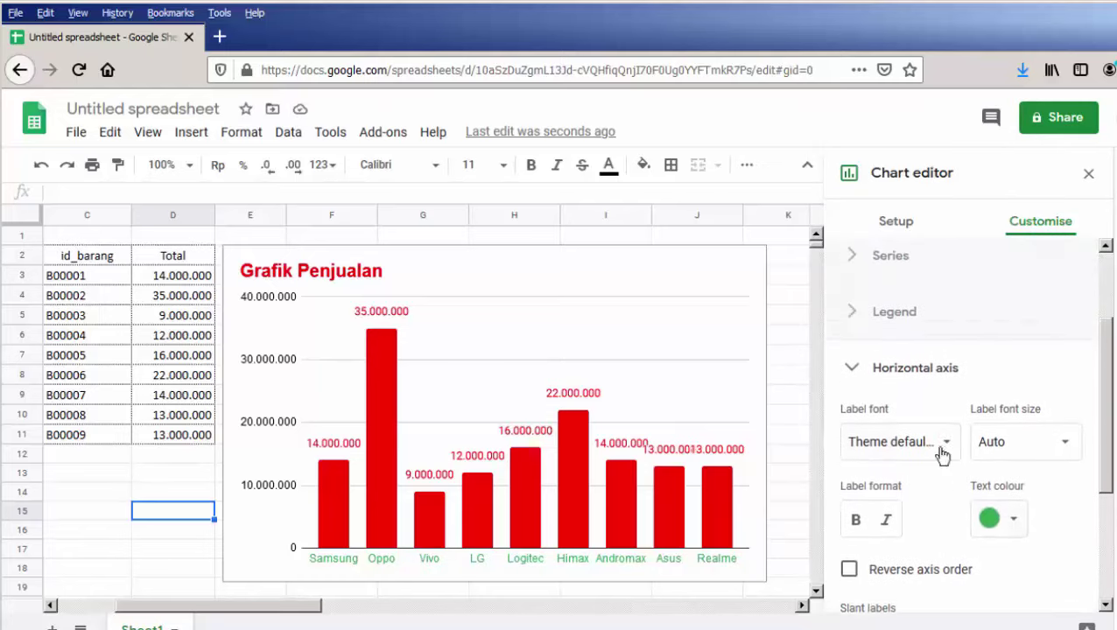
{"action": "left_click", "coordinate": [856, 377]}
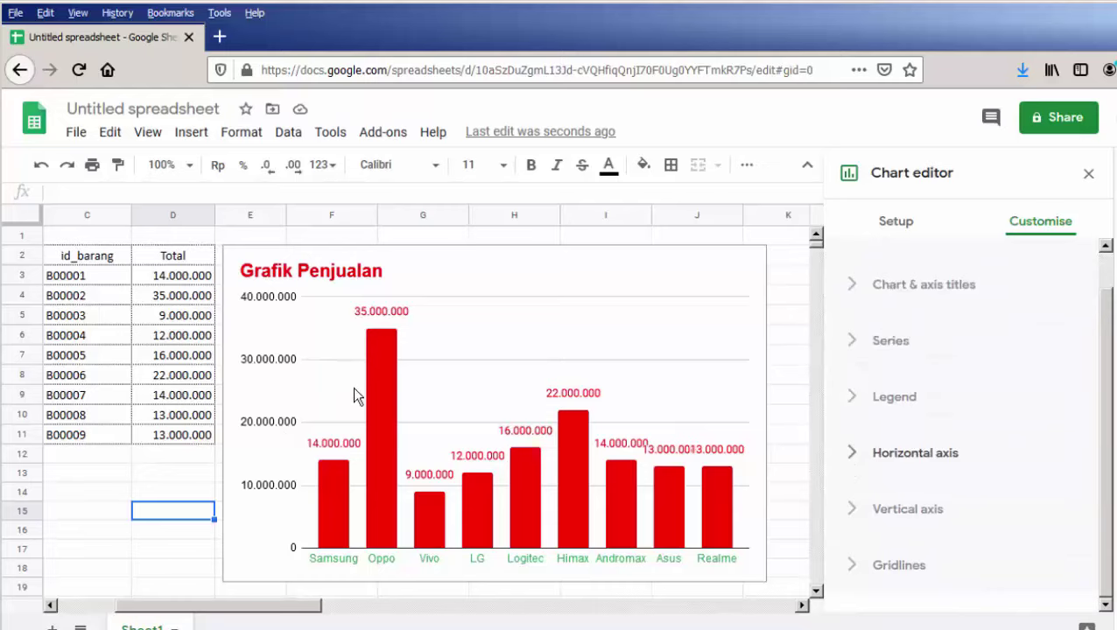
Make the vertical axis labels green to match the horizontal axis labels
{"action": "left_click", "coordinate": [854, 509]}
{"action": "scroll", "coordinate": [987, 516], "scroll_direction": "down", "scroll_amount": 2}
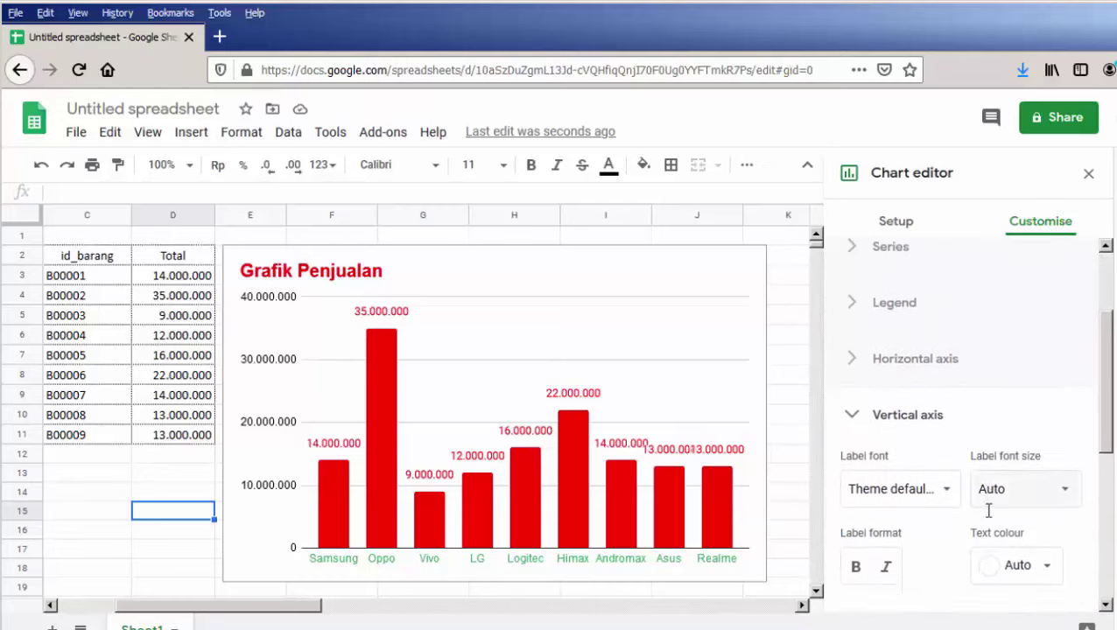
{"action": "left_click", "coordinate": [989, 496]}
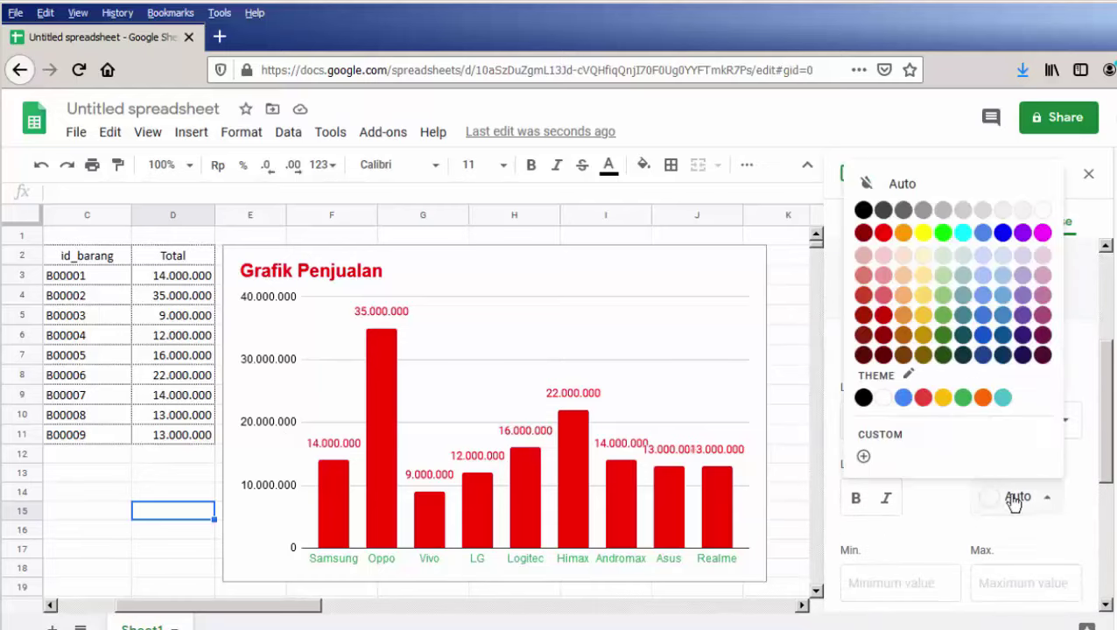
{"action": "left_click", "coordinate": [962, 398]}
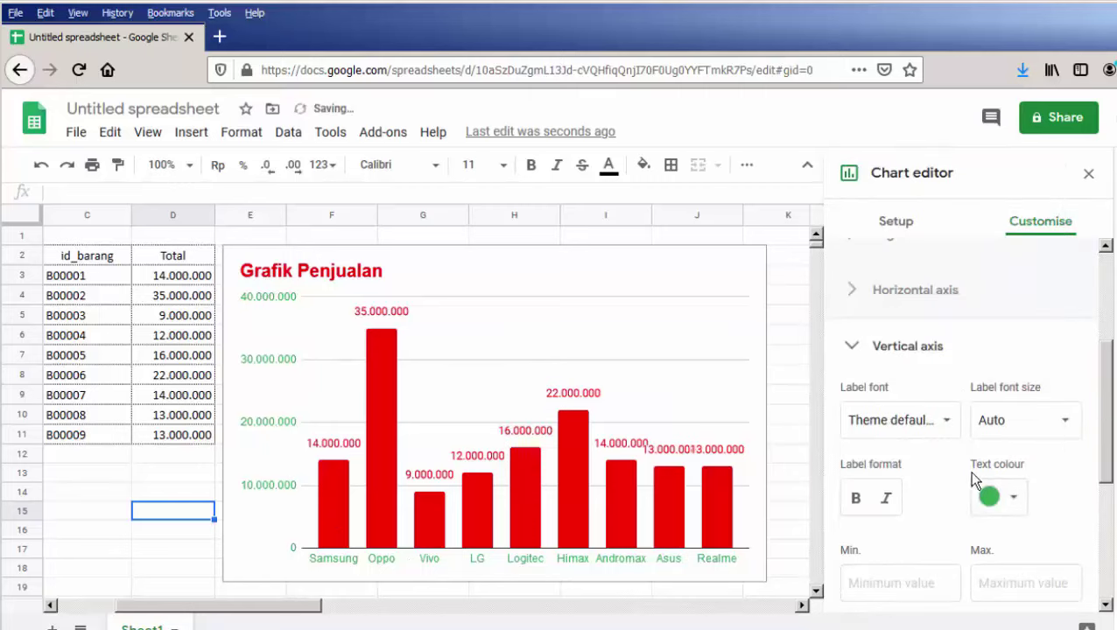
Collapse the Vertical axis section so the other customisation sections, including Gridlines, show
{"action": "scroll", "coordinate": [1030, 510], "scroll_direction": "down", "scroll_amount": 2}
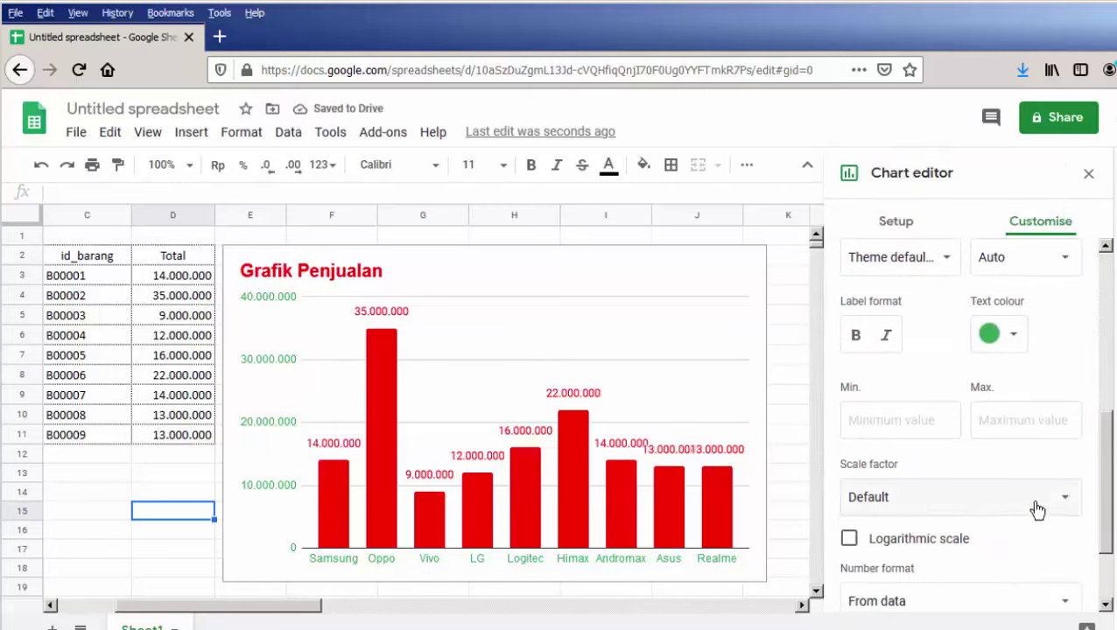
{"action": "scroll", "coordinate": [1037, 509], "scroll_direction": "down", "scroll_amount": 2}
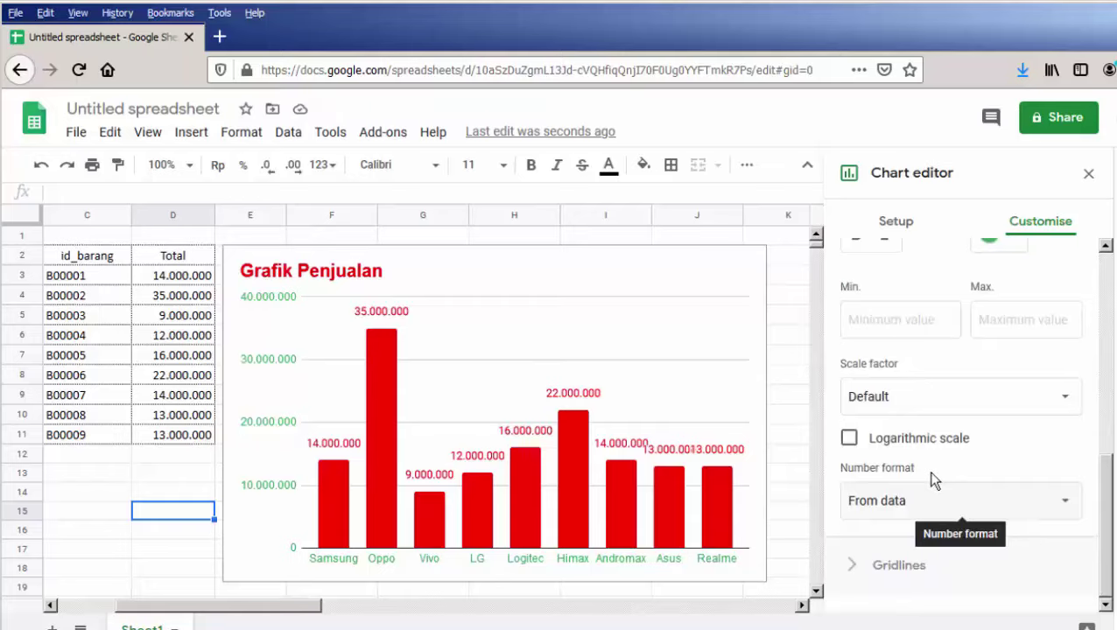
{"action": "scroll", "coordinate": [917, 428], "scroll_direction": "up", "scroll_amount": 3}
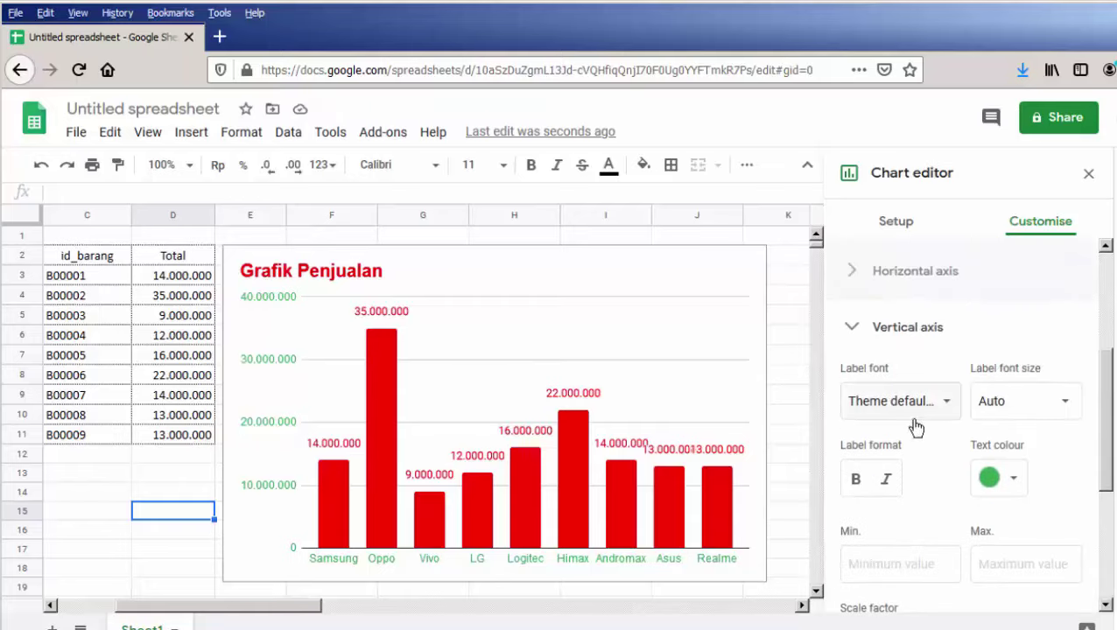
{"action": "left_click", "coordinate": [853, 331]}
{"action": "scroll", "coordinate": [977, 429], "scroll_direction": "up", "scroll_amount": 2}
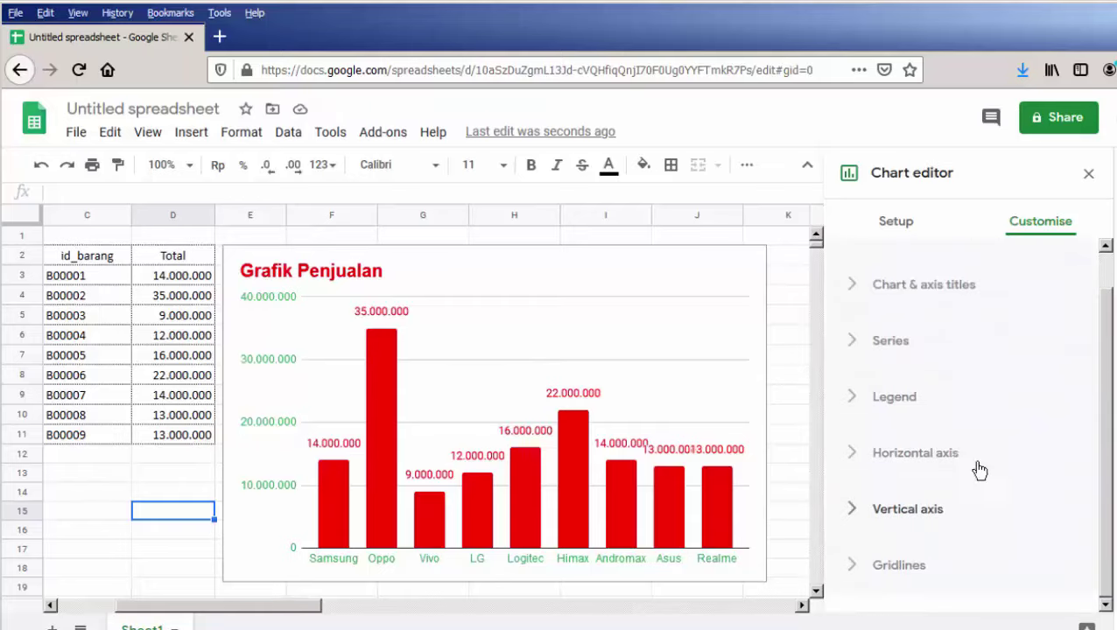
Choose the vertical axis under Gridlines and set its major gridline colour to blue
{"action": "left_click", "coordinate": [915, 567]}
{"action": "scroll", "coordinate": [1042, 482], "scroll_direction": "down", "scroll_amount": 2}
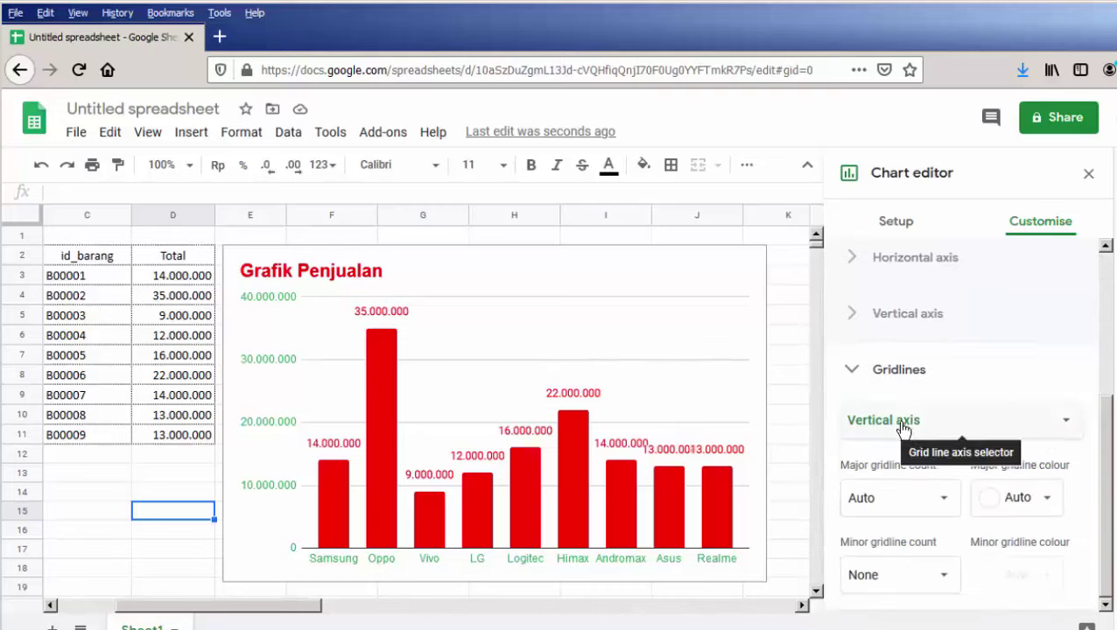
{"action": "left_click", "coordinate": [946, 423]}
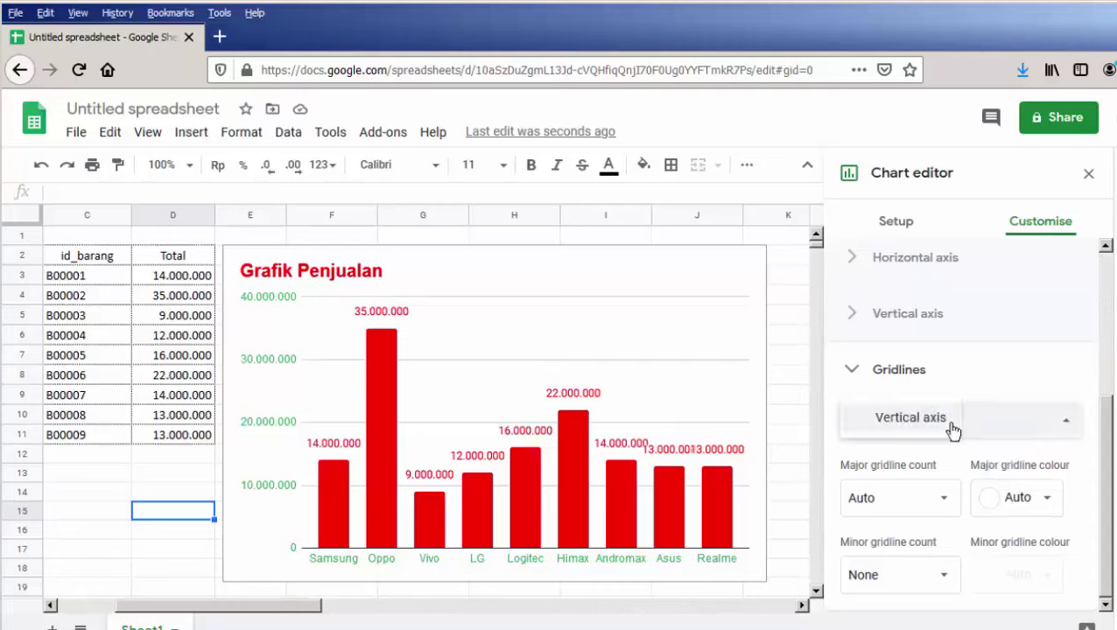
{"action": "left_click", "coordinate": [949, 429]}
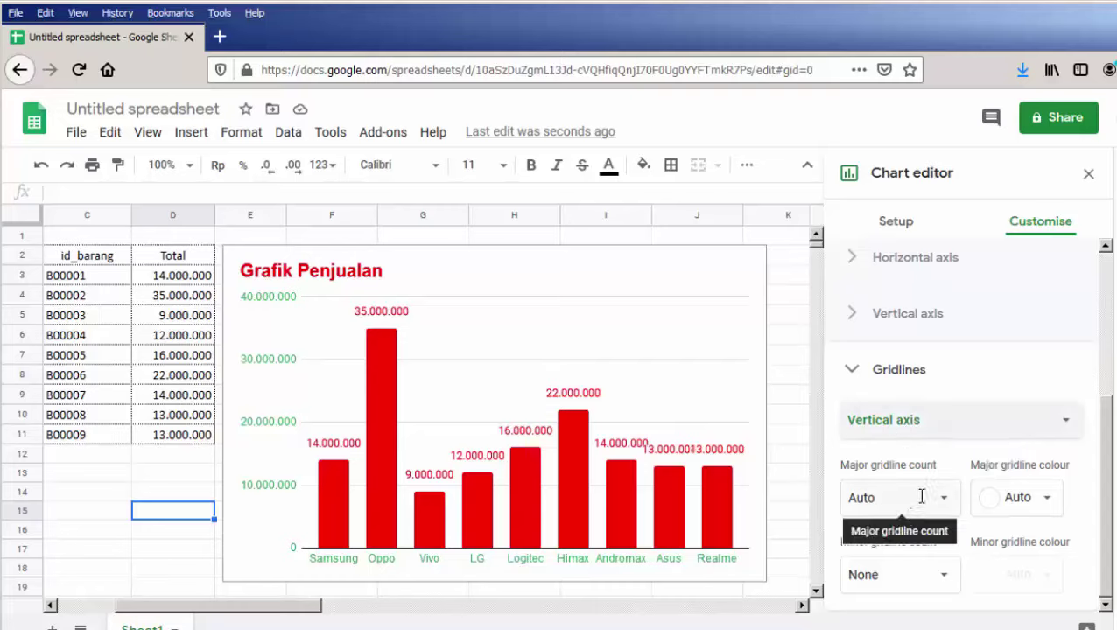
{"action": "left_click", "coordinate": [1019, 505]}
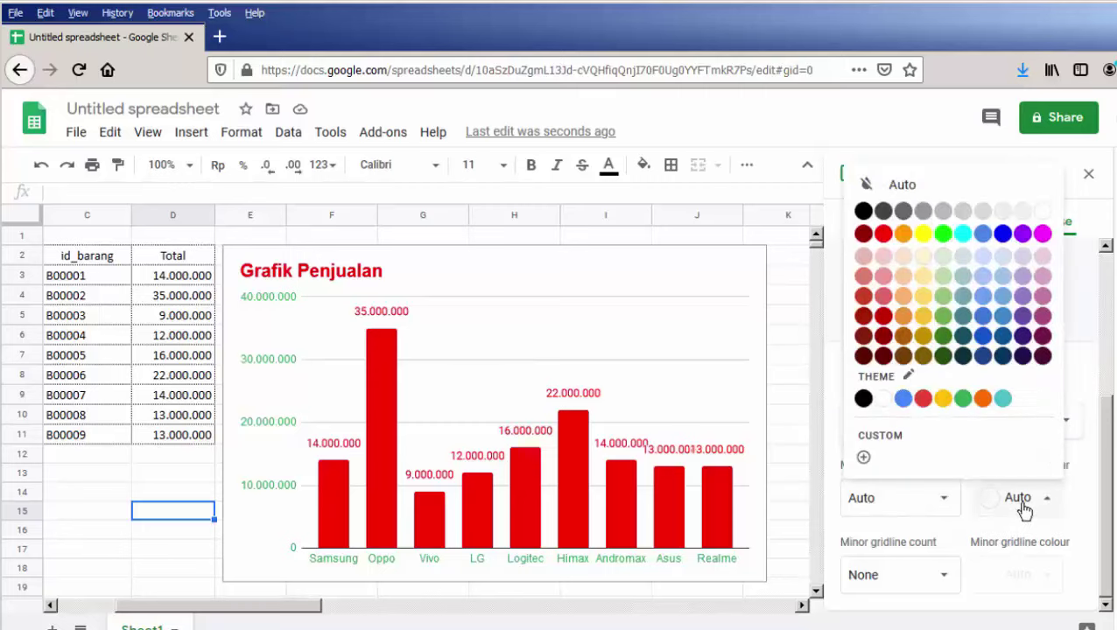
{"action": "left_click", "coordinate": [903, 398]}
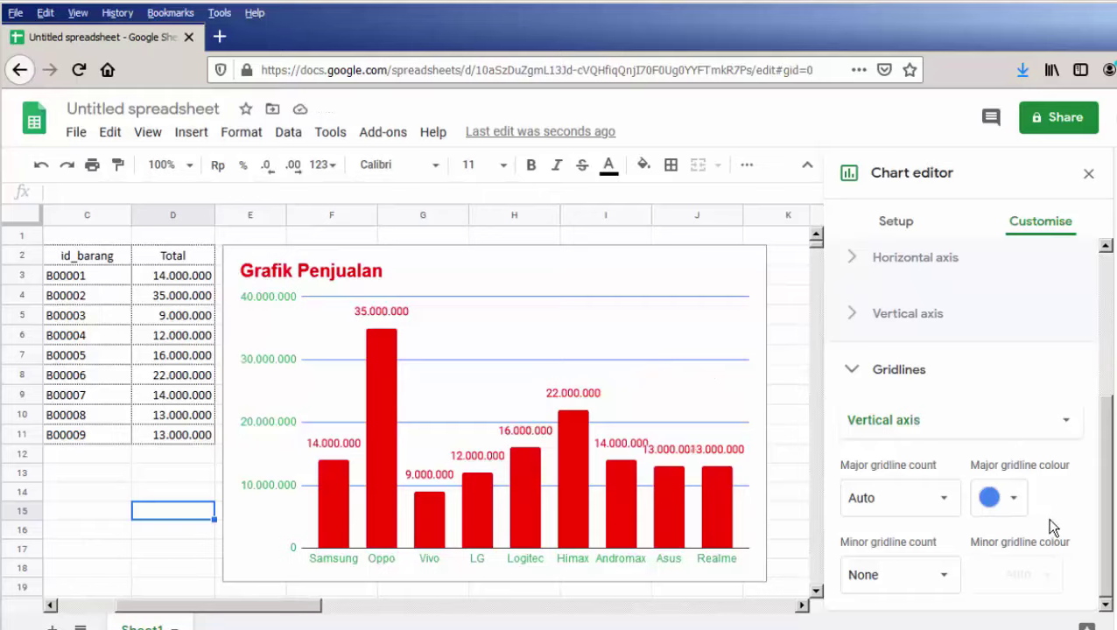
Add 2 minor gridlines per major gridline in the Auto colour, after briefly trying red
{"action": "left_click", "coordinate": [943, 576]}
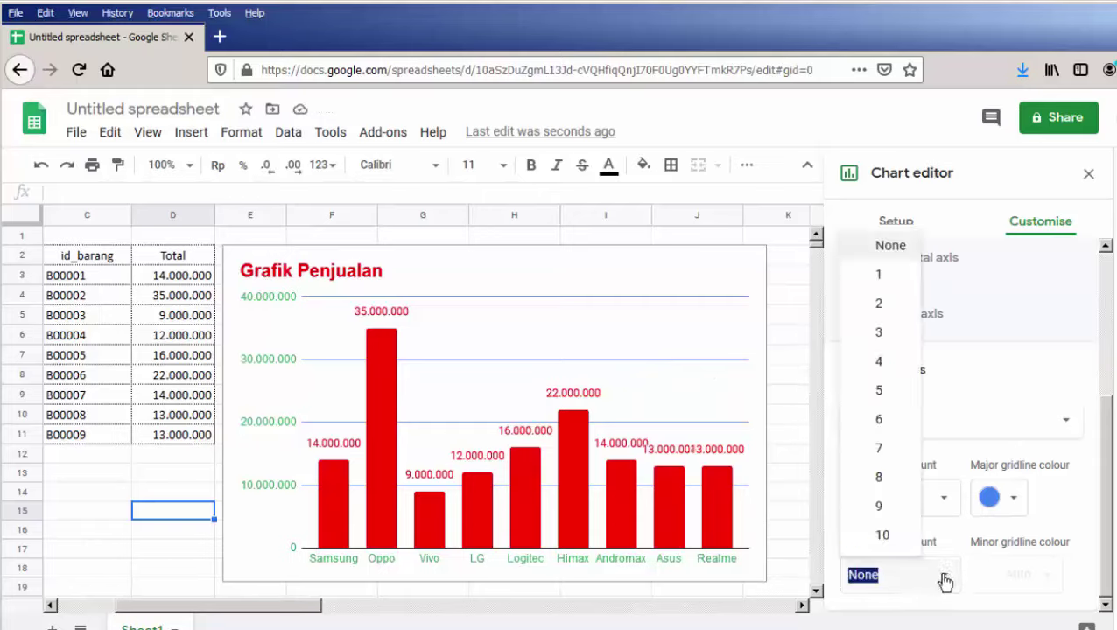
{"action": "left_click", "coordinate": [890, 310]}
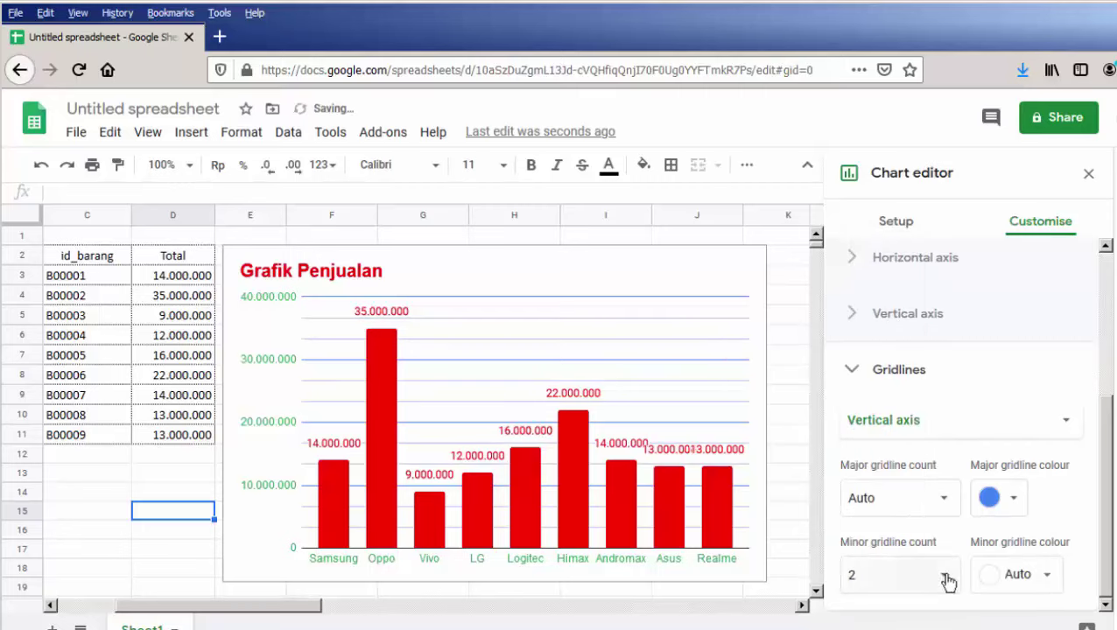
{"action": "left_click", "coordinate": [1042, 585]}
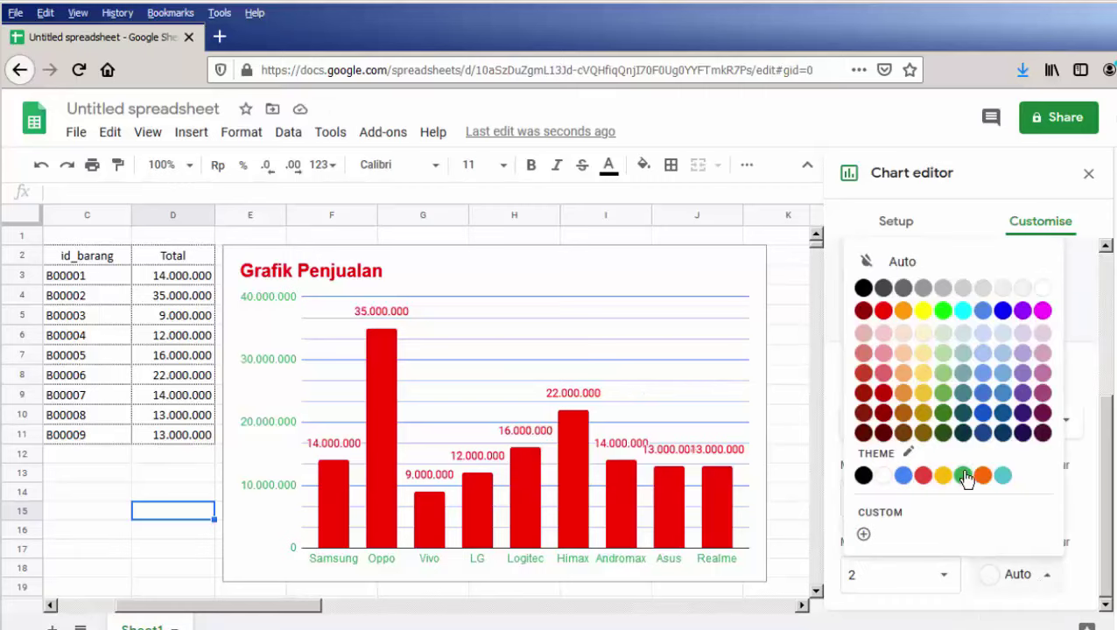
{"action": "left_click", "coordinate": [883, 312]}
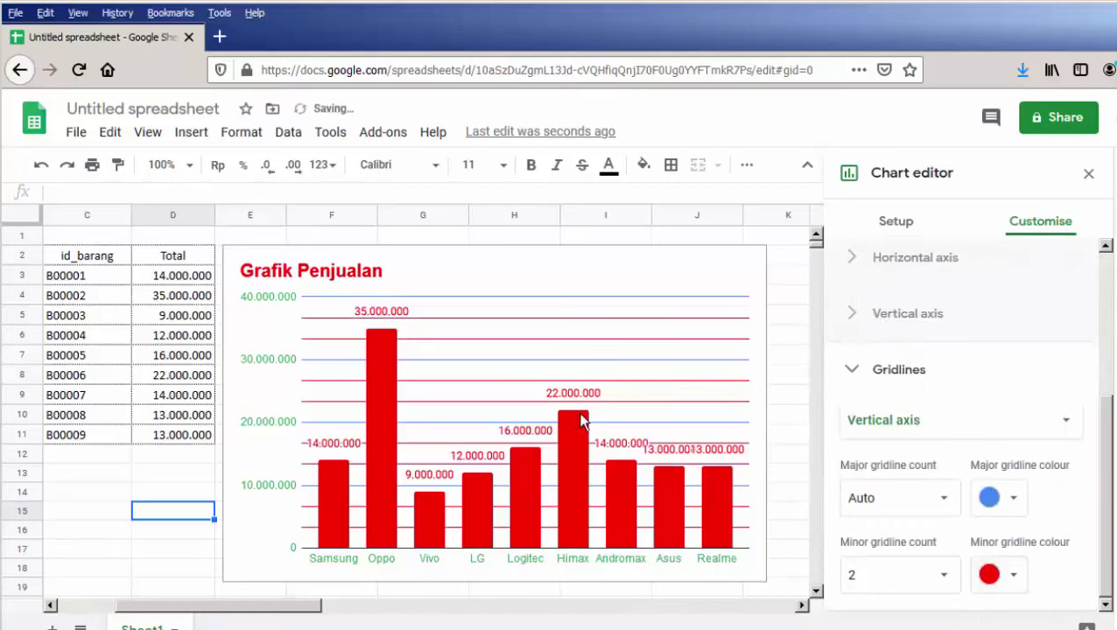
{"action": "left_click", "coordinate": [998, 576]}
{"action": "left_click", "coordinate": [886, 261]}
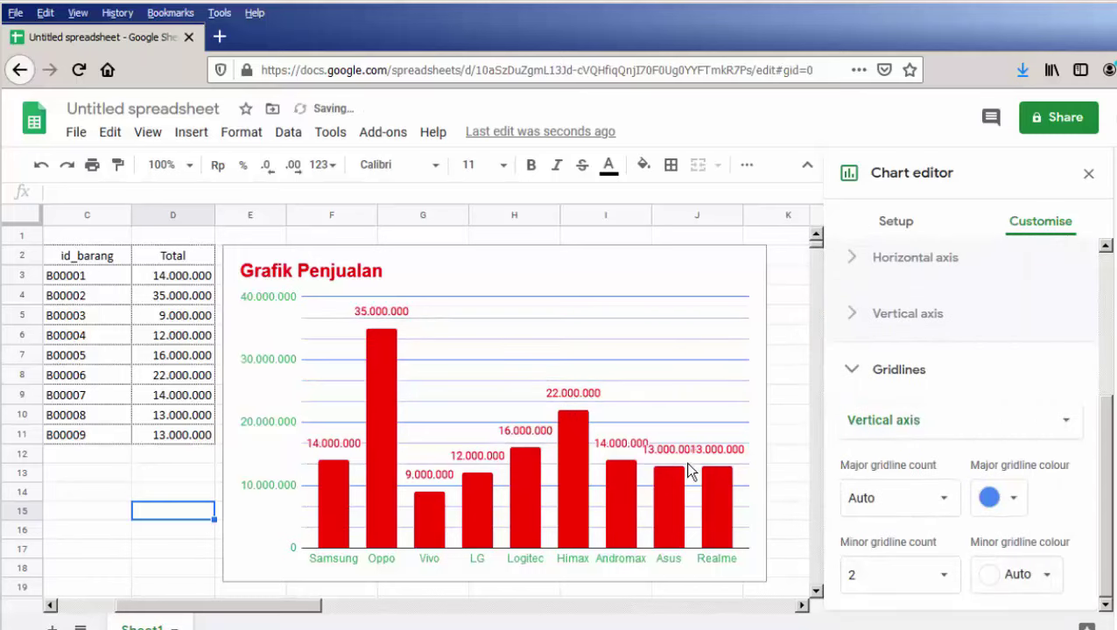
Close the Chart editor and scroll the sheet left to show the Nama Barang column
{"action": "left_click", "coordinate": [791, 457]}
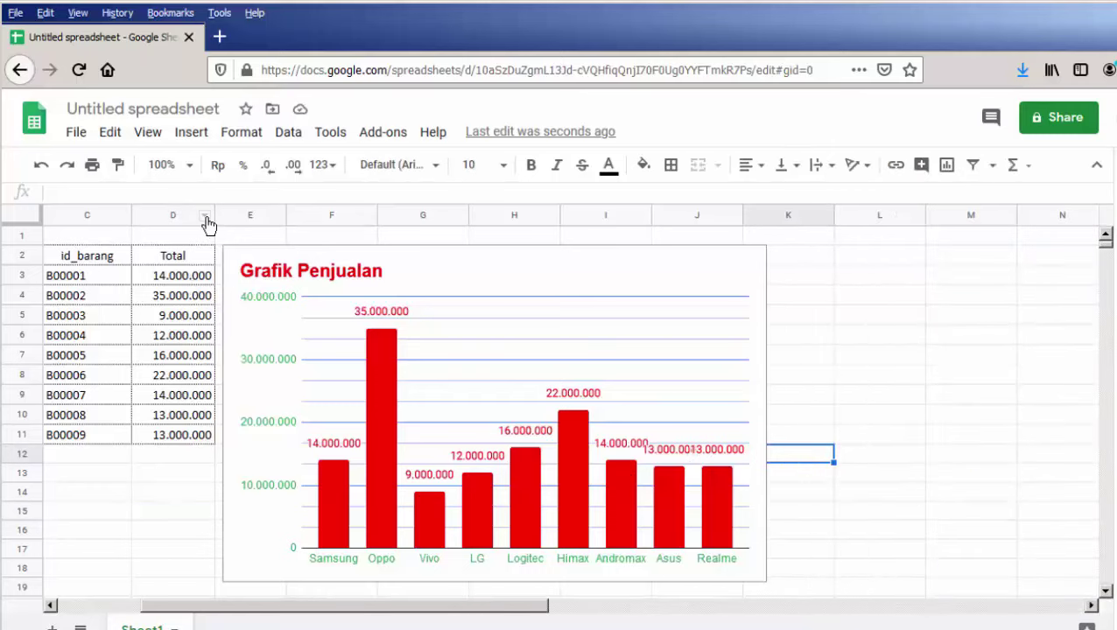
{"action": "left_click", "coordinate": [825, 370]}
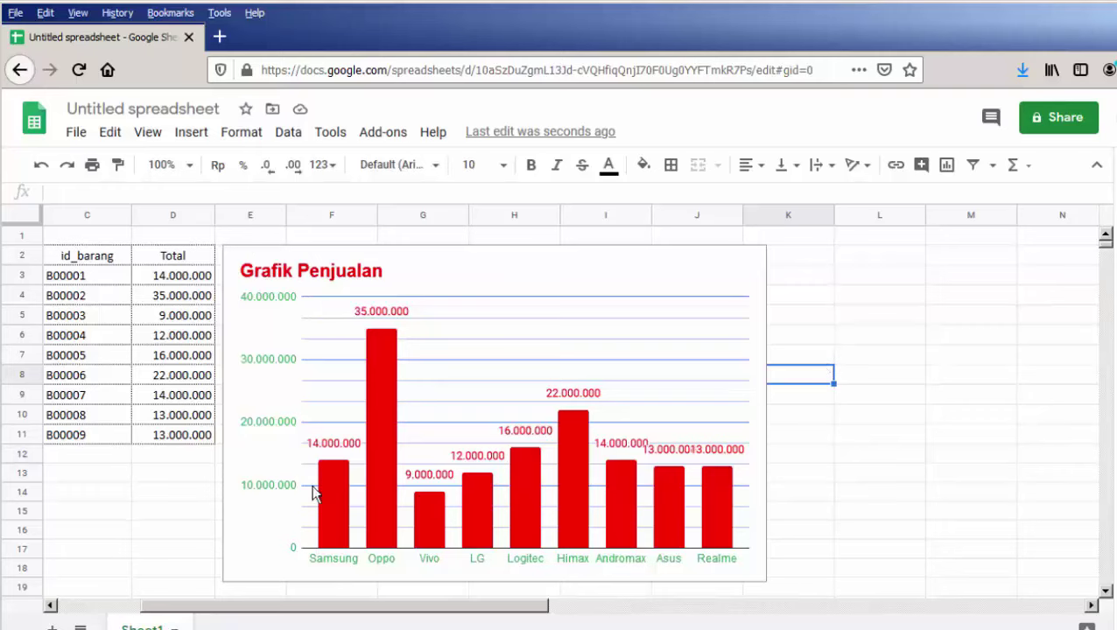
{"action": "left_click_drag", "start_coordinate": [519, 606], "coordinate": [443, 611]}
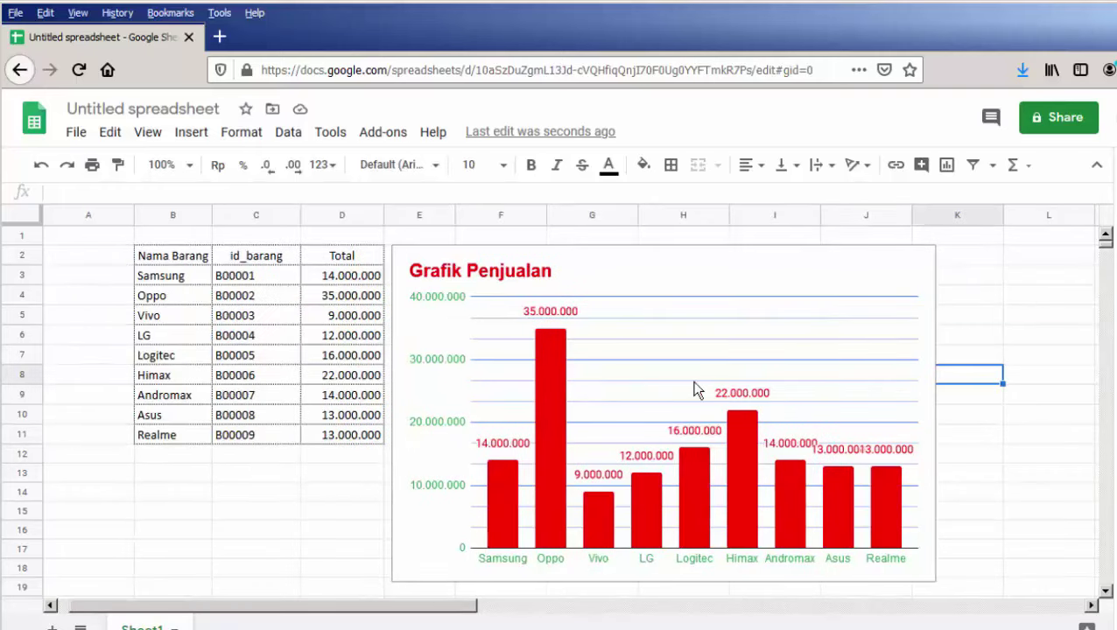
{"action": "left_click", "coordinate": [266, 507]}
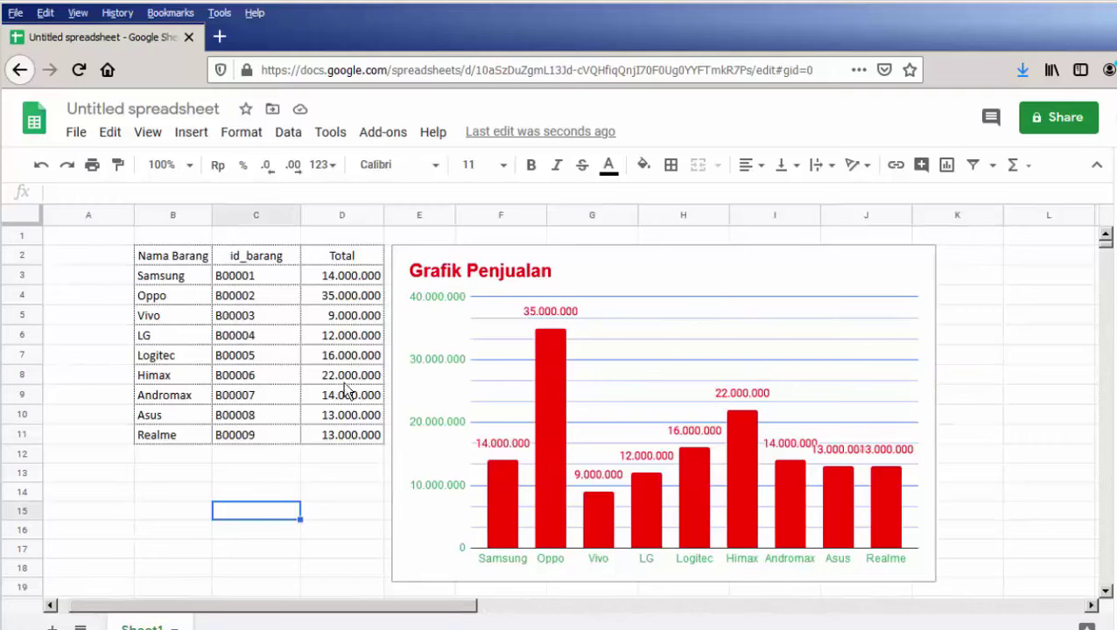
Change Samsung's total in D3 from 14.000.000 to 15000000 and check the chart updates
{"action": "left_click", "coordinate": [157, 279]}
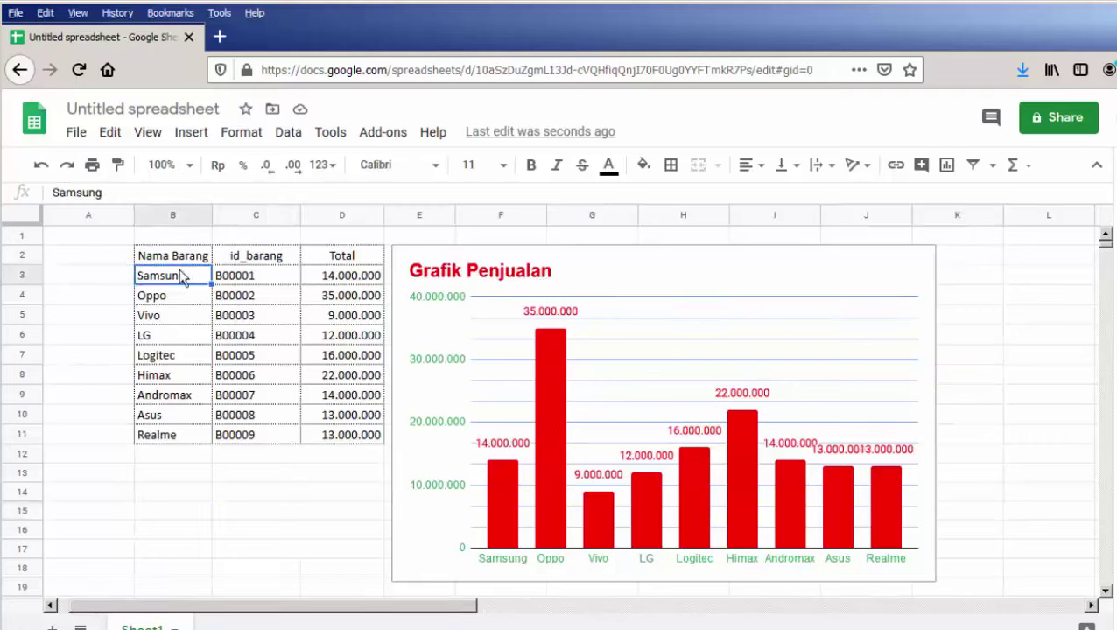
{"action": "left_click", "coordinate": [319, 275]}
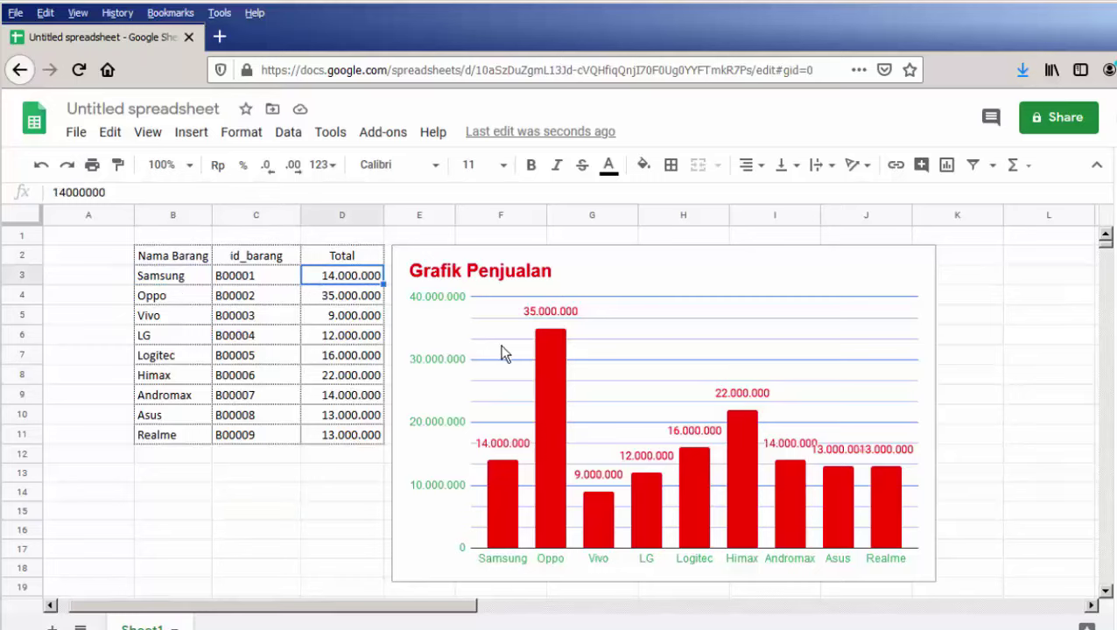
{"action": "type", "text": "1500"}
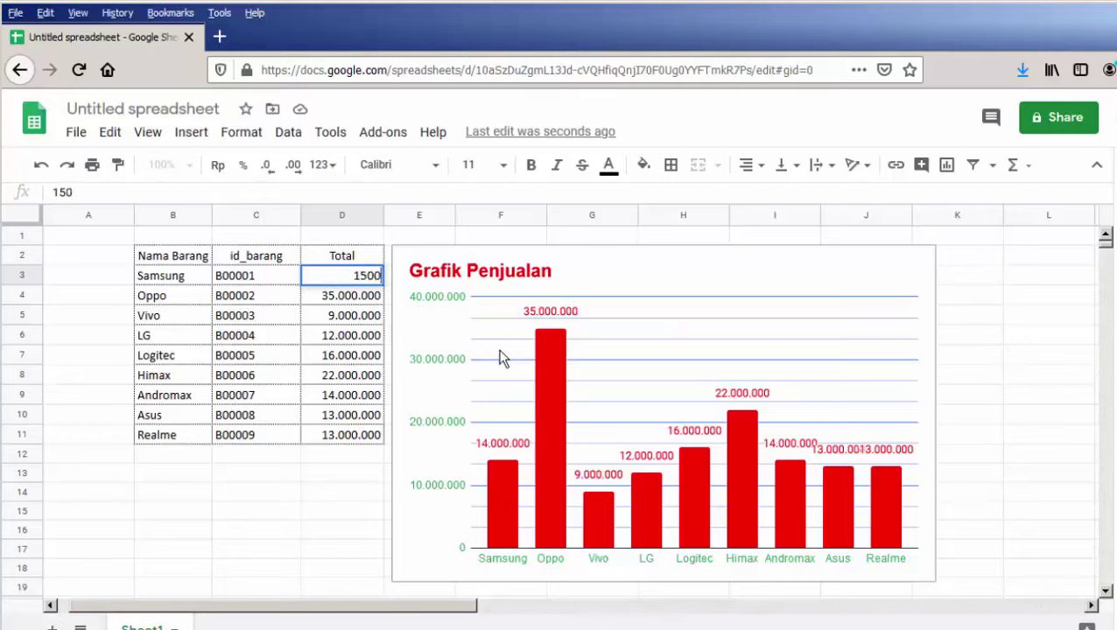
{"action": "type", "text": "0000"}
{"action": "key", "text": "Return"}
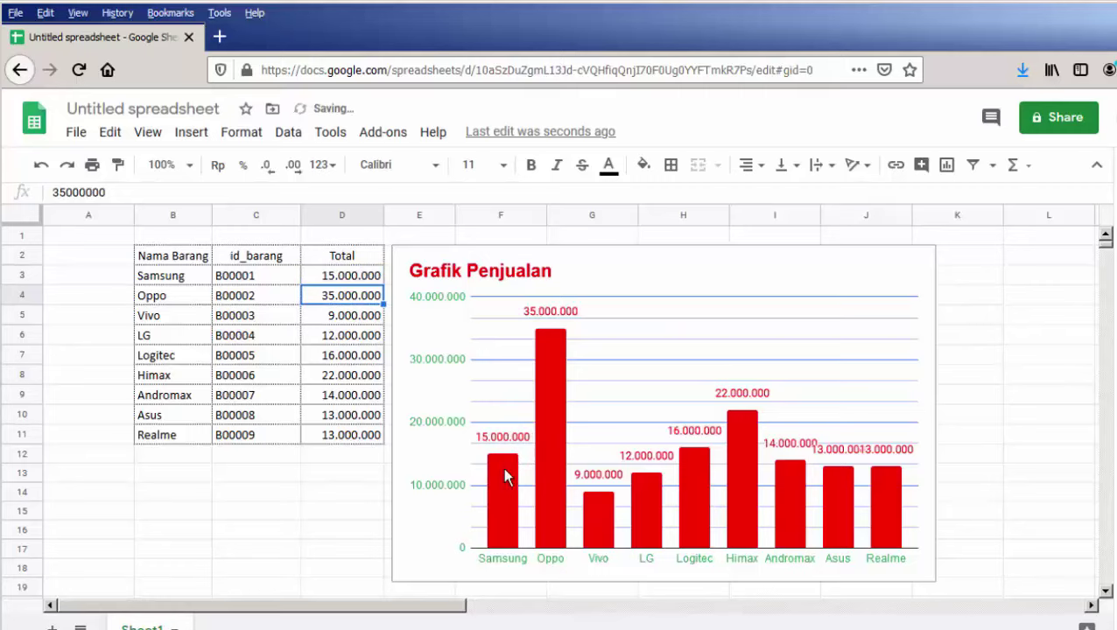
{"action": "left_click", "coordinate": [357, 277]}
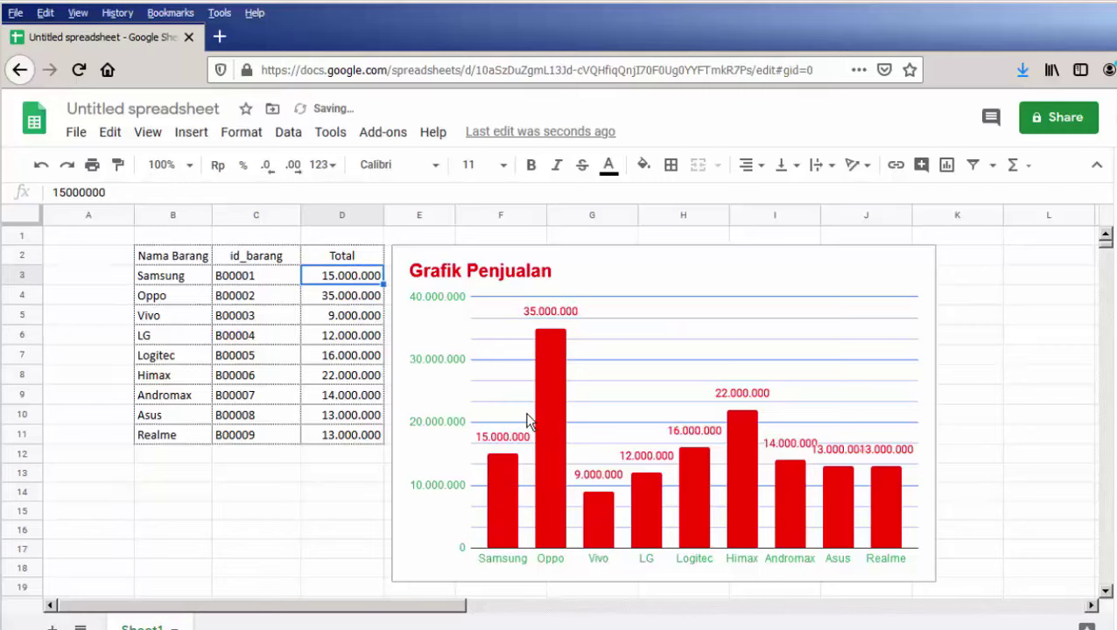
{"action": "left_click", "coordinate": [278, 492]}
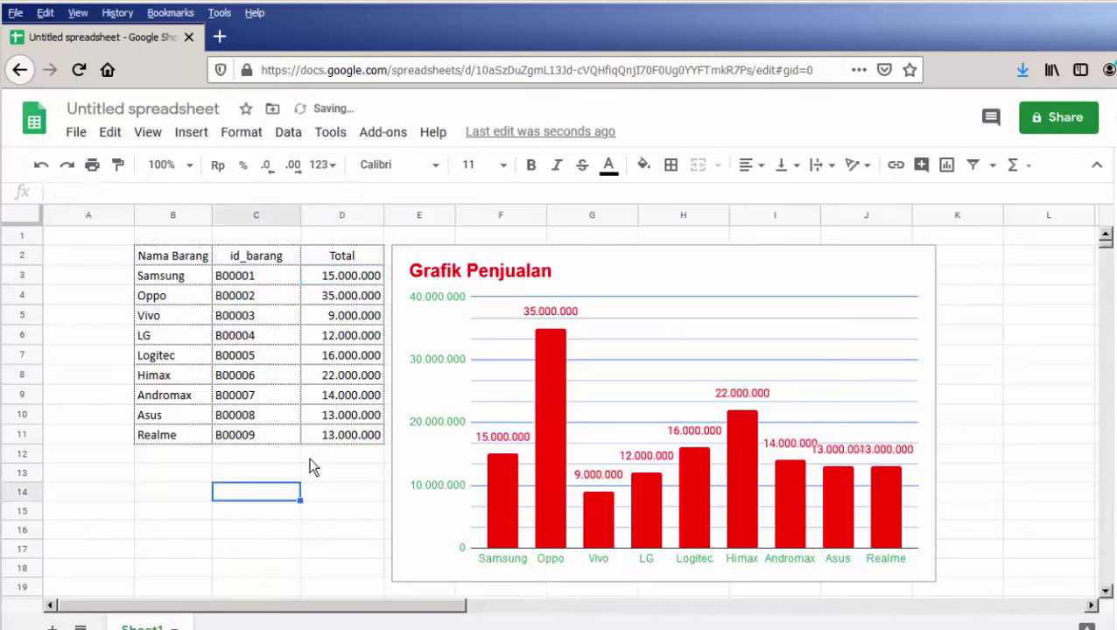